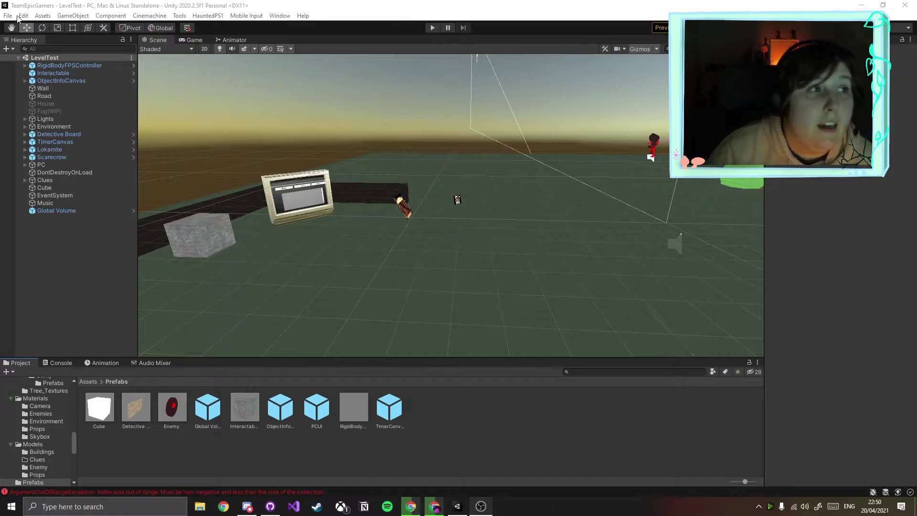
# Play-test the LevelTest scene, walking past the props and looking through the in-game camera's retro view, and stop play mode
pyautogui.moveTo(457, 201)
pyautogui.mouseDown(button='right')
pyautogui.moveTo(419, 205)
pyautogui.moveTo(437, 186)
pyautogui.moveTo(468, 203)
pyautogui.moveTo(459, 192)
pyautogui.mouseUp(button='right')
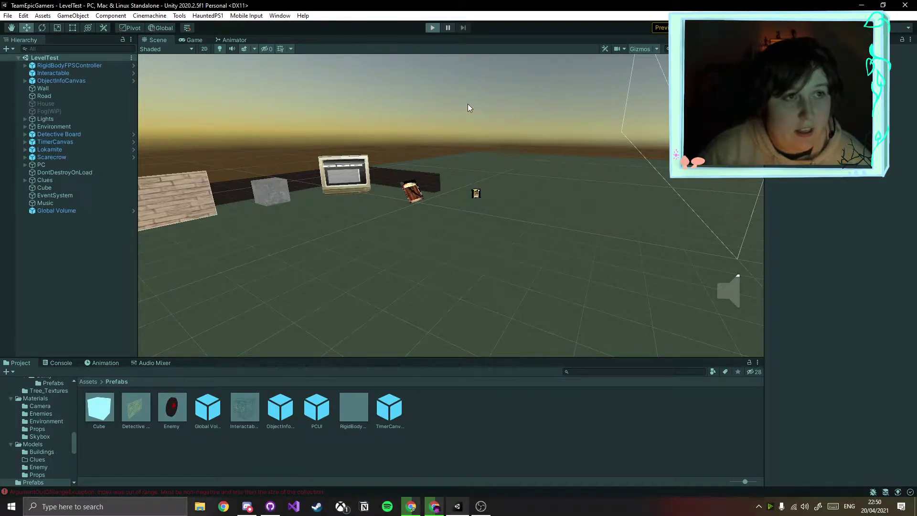
pyautogui.click(534, 201)
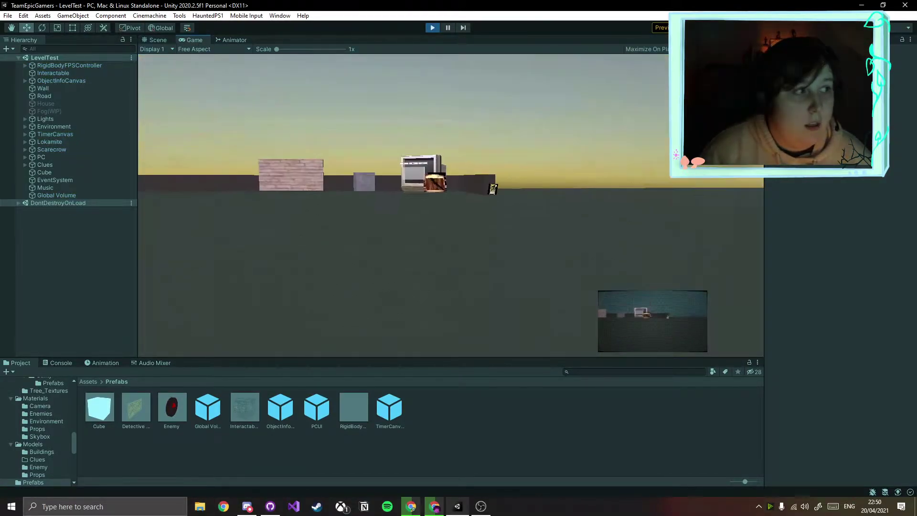
pyautogui.press('w')
pyautogui.press('w')
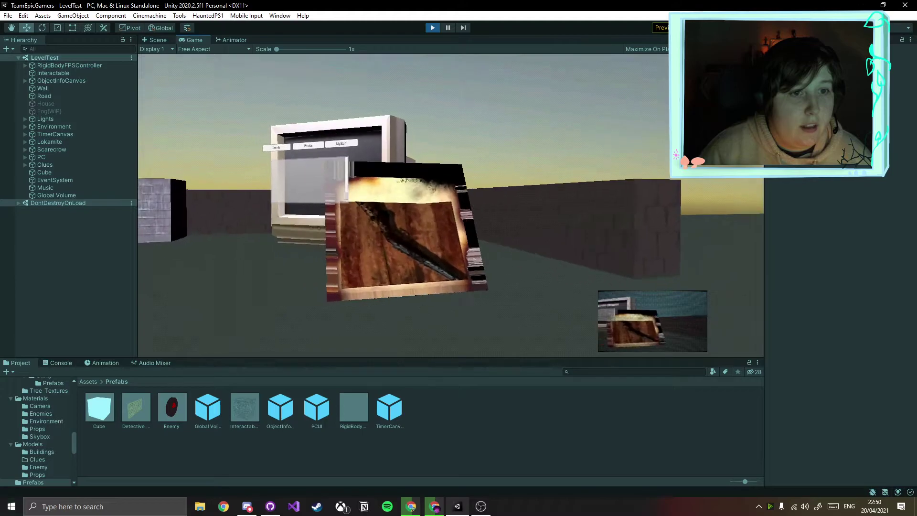
pyautogui.rightClick(451, 205)
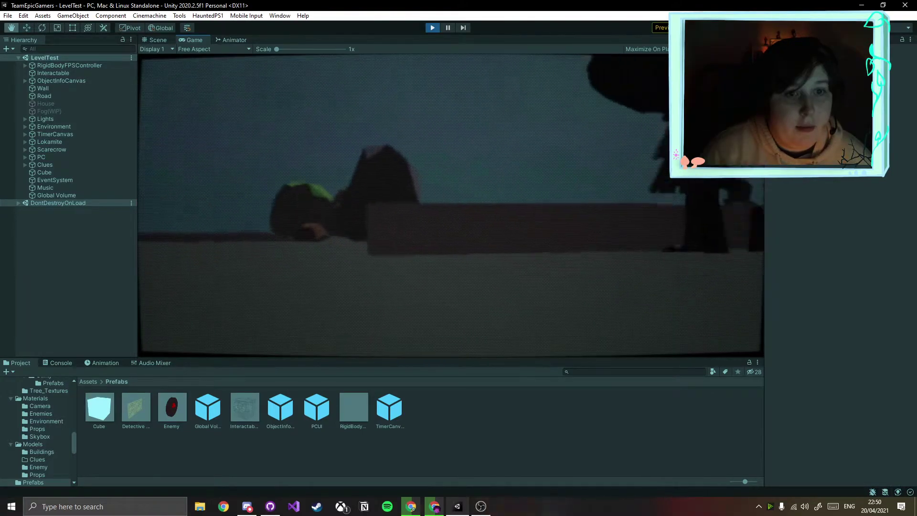
pyautogui.press('q')
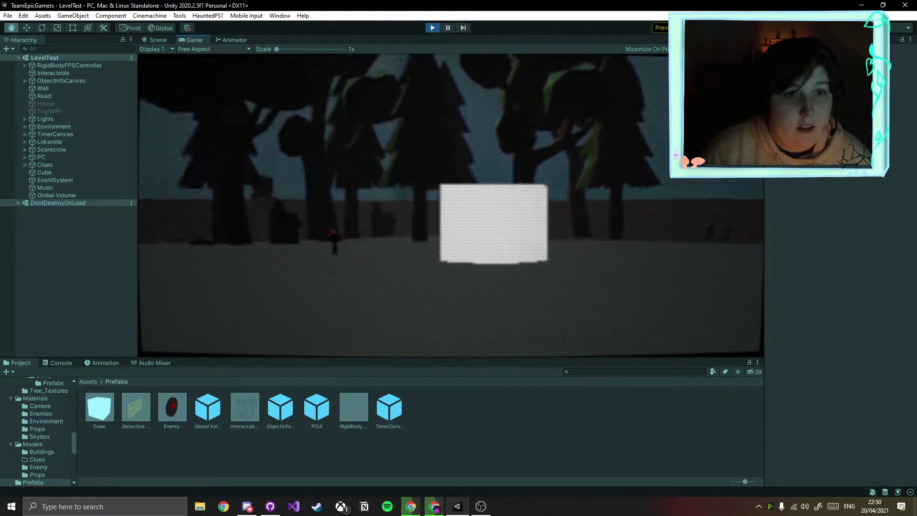
pyautogui.press('Escape')
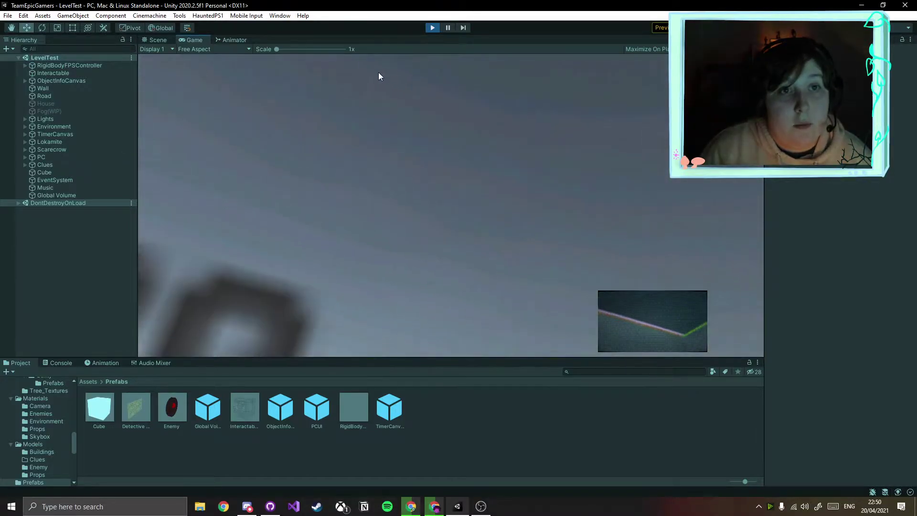
pyautogui.click(435, 30)
# Create a new project named New Unity Project
pyautogui.click(200, 506)
pyautogui.click(719, 108)
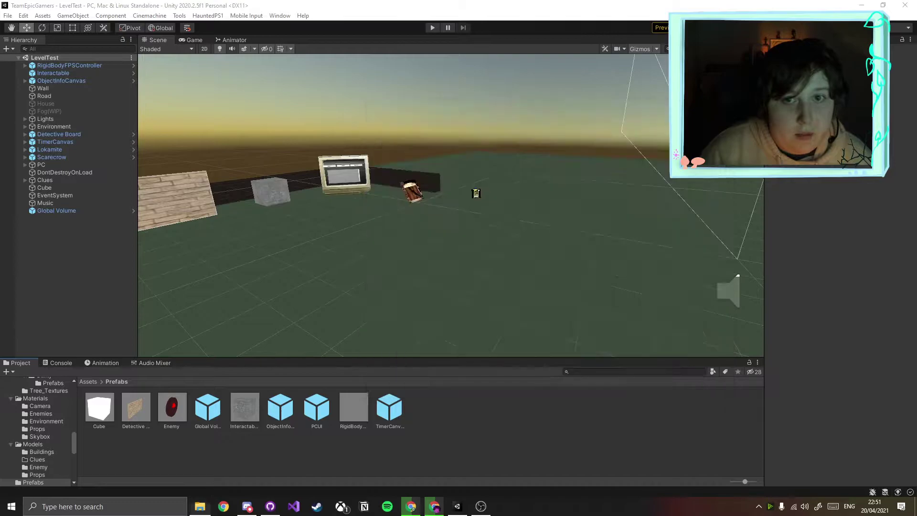
pyautogui.click(5, 6)
pyautogui.press('Escape')
pyautogui.click(8, 15)
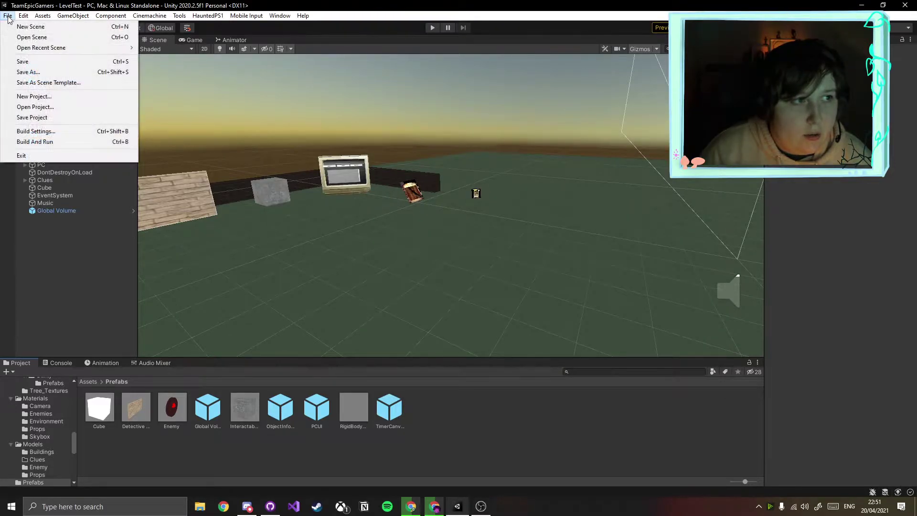
pyautogui.click(33, 97)
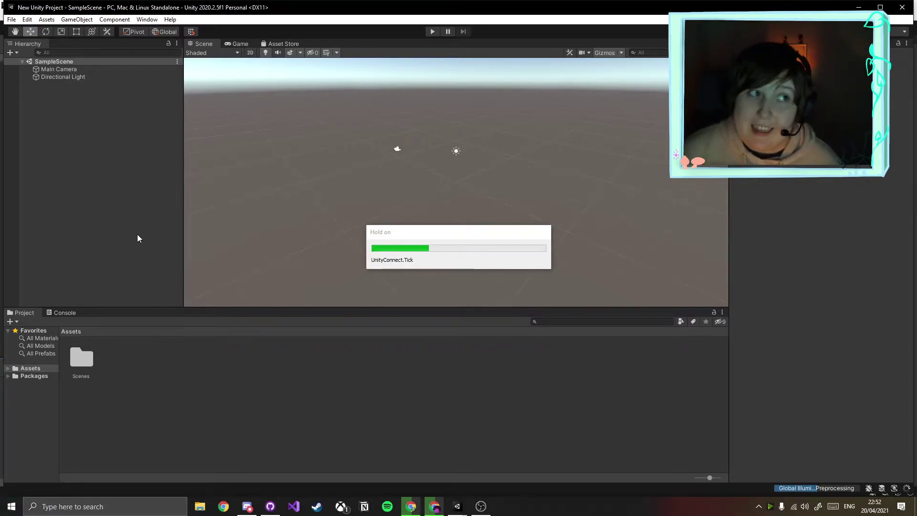
# Open the Package Manager and reposition its window so more of the scene view is uncovered
pyautogui.click(147, 19)
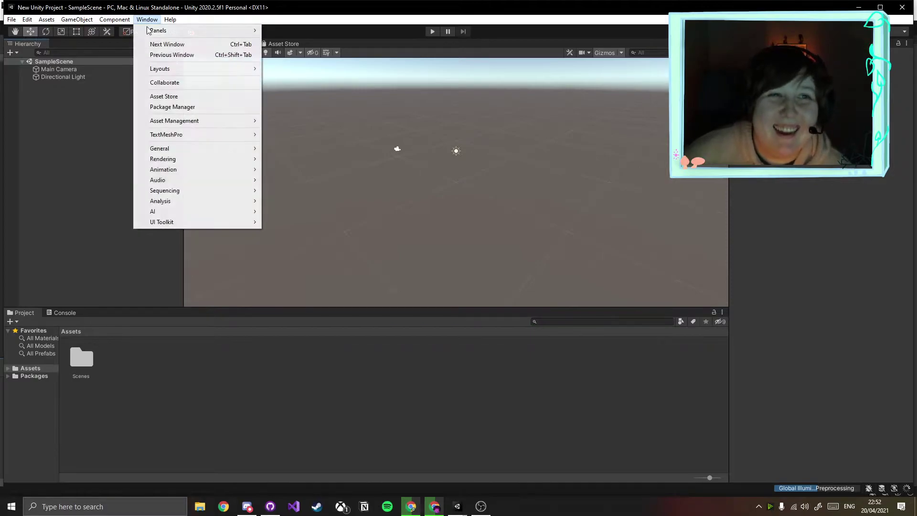
pyautogui.click(147, 20)
pyautogui.click(148, 20)
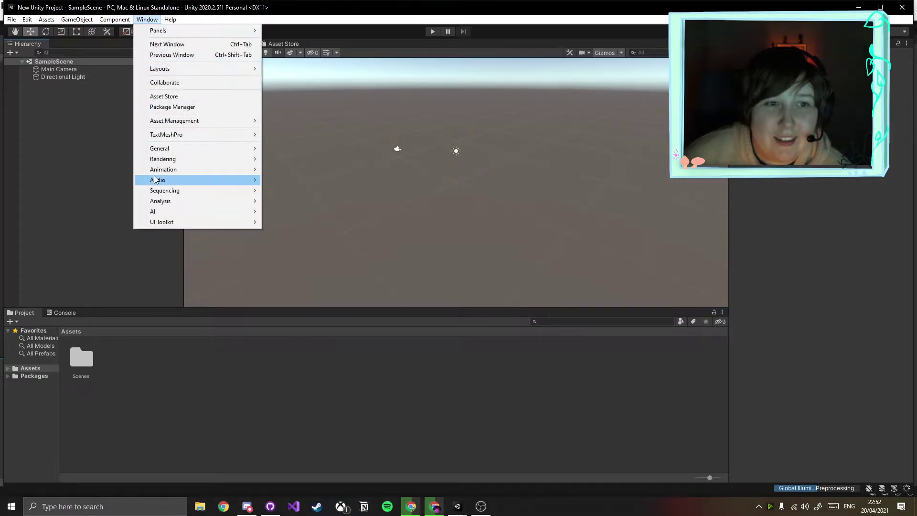
pyautogui.click(170, 110)
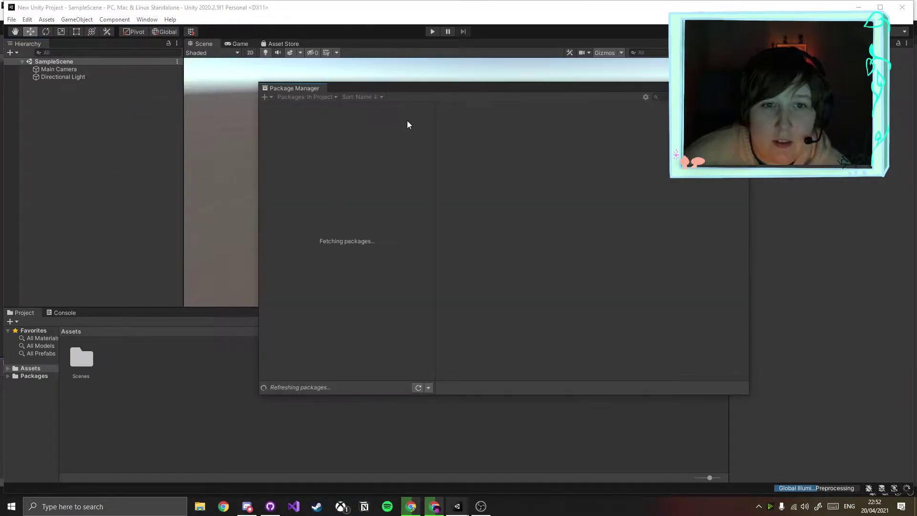
pyautogui.moveTo(446, 87); pyautogui.dragTo(569, 70)
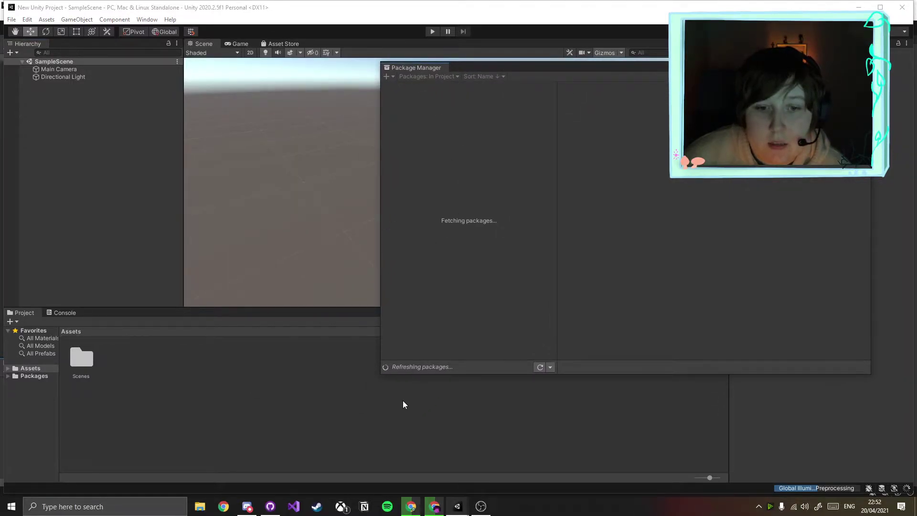
# Switch to Chrome, search the web for hpsxrp, and return to the pipeline's GitHub page from the Git website
pyautogui.click(411, 506)
pyautogui.click(159, 26)
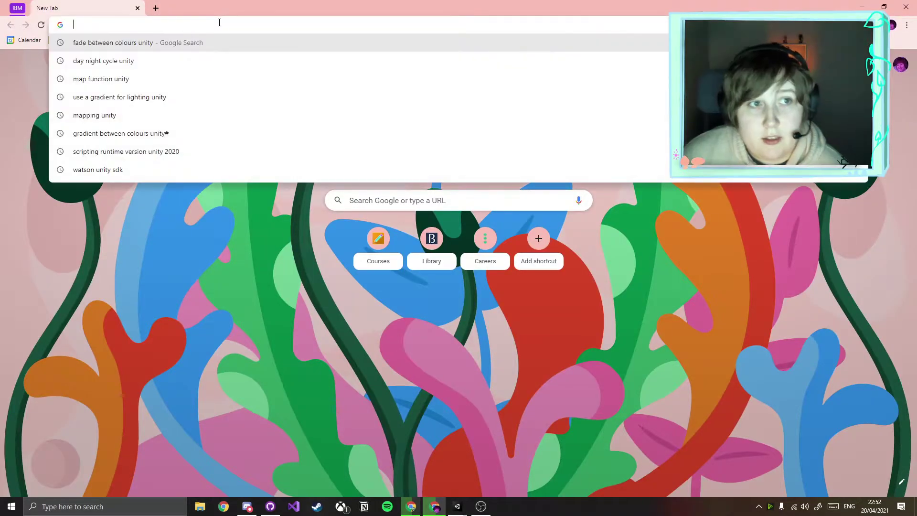
pyautogui.write('hps')
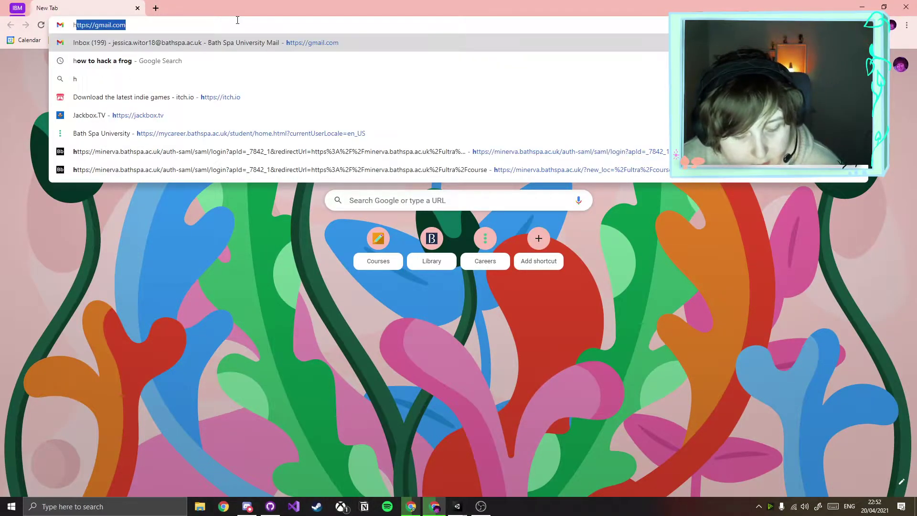
pyautogui.write('xrp')
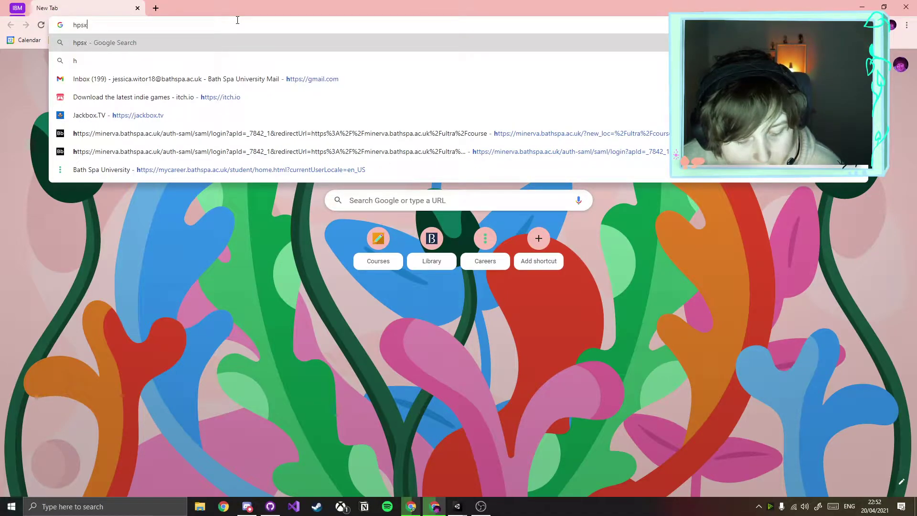
pyautogui.press('Return')
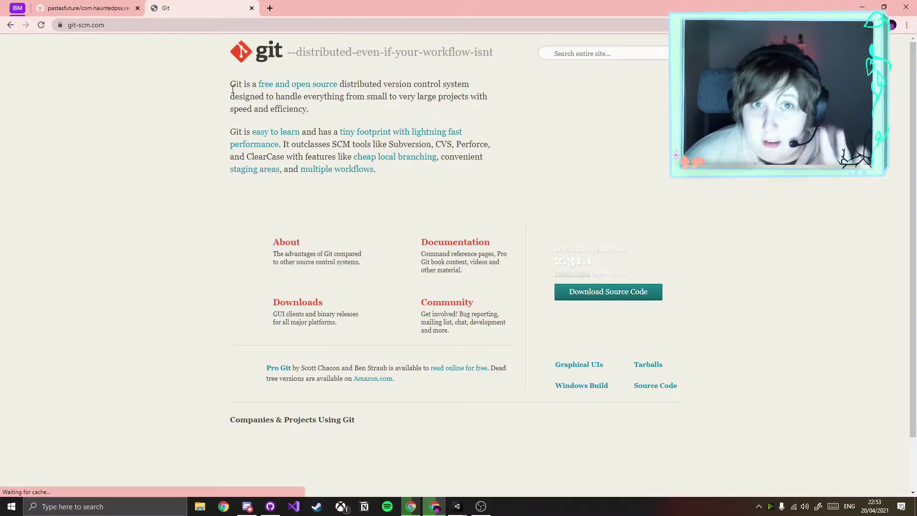
pyautogui.click(140, 7)
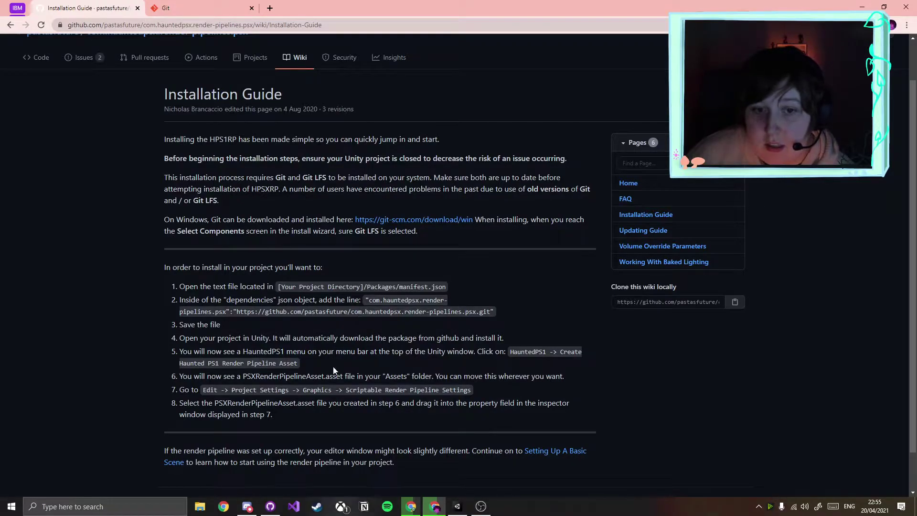
# Switch back to Unity and show the project's Assets folder in File Explorer
pyautogui.click(457, 506)
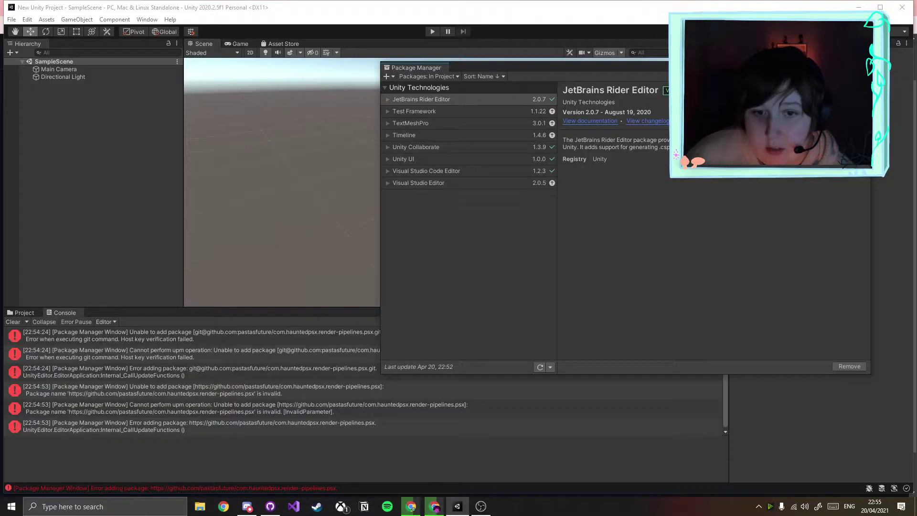
pyautogui.click(24, 313)
pyautogui.rightClick(154, 377)
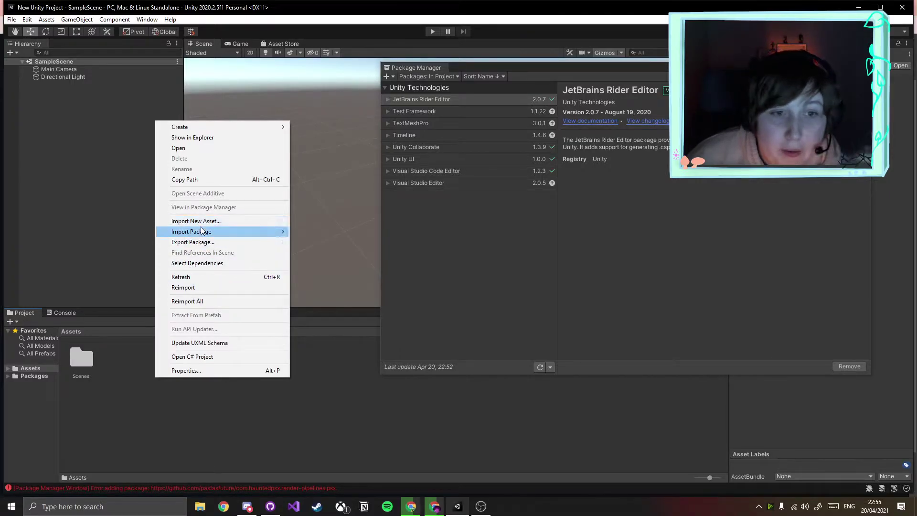
pyautogui.click(205, 138)
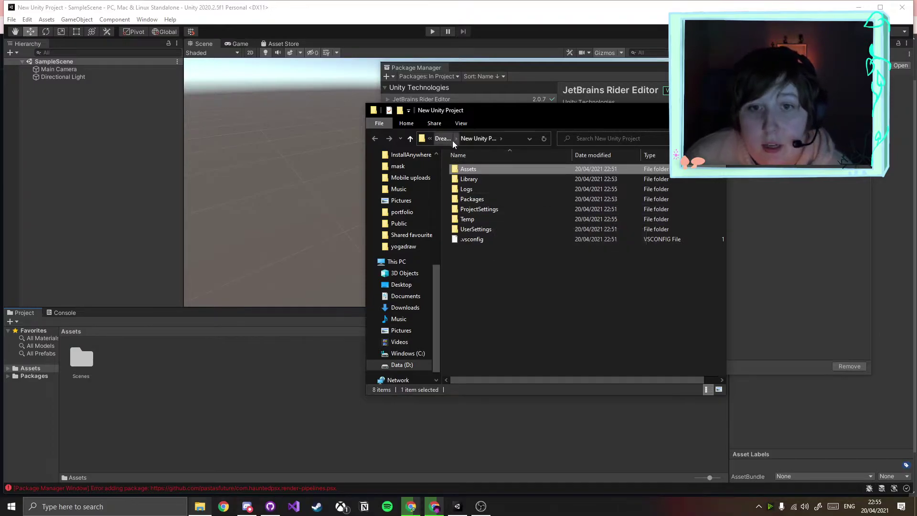
pyautogui.click(477, 302)
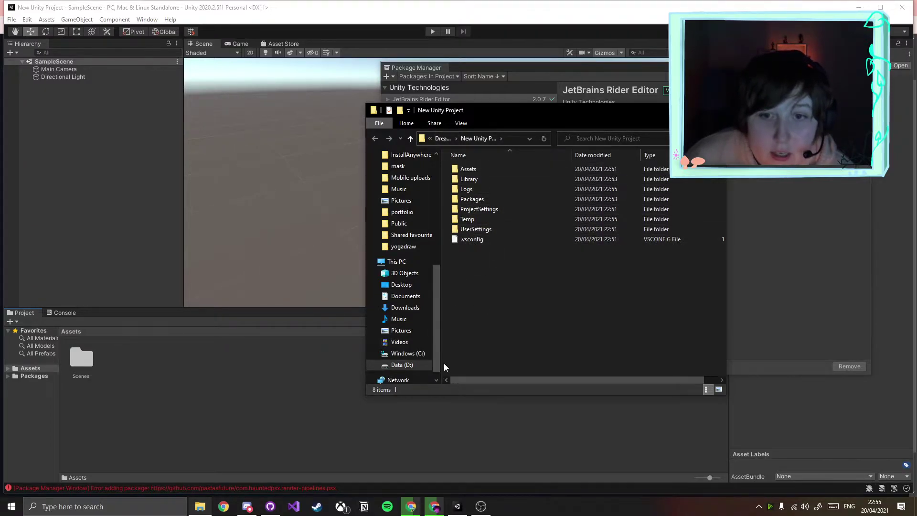
# Check the installation guide in Chrome and open the manifest file from the project's Packages folder
pyautogui.click(433, 506)
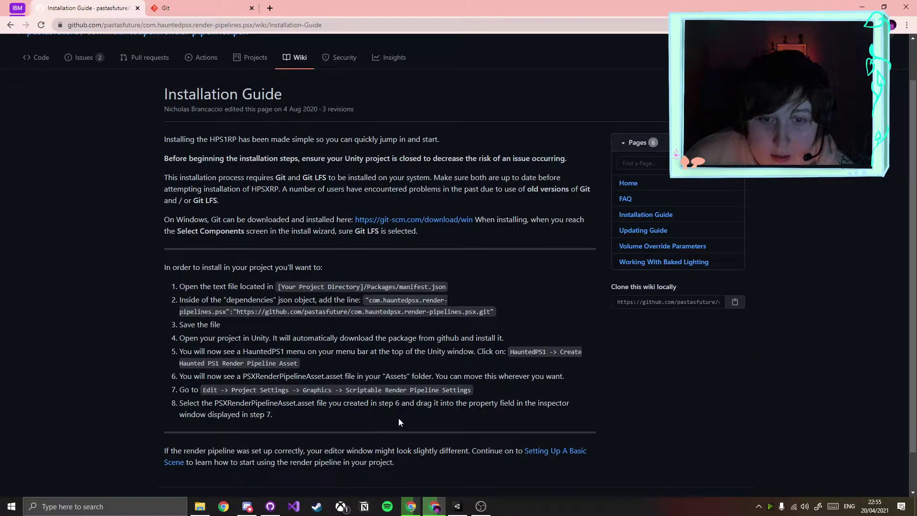
pyautogui.click(200, 507)
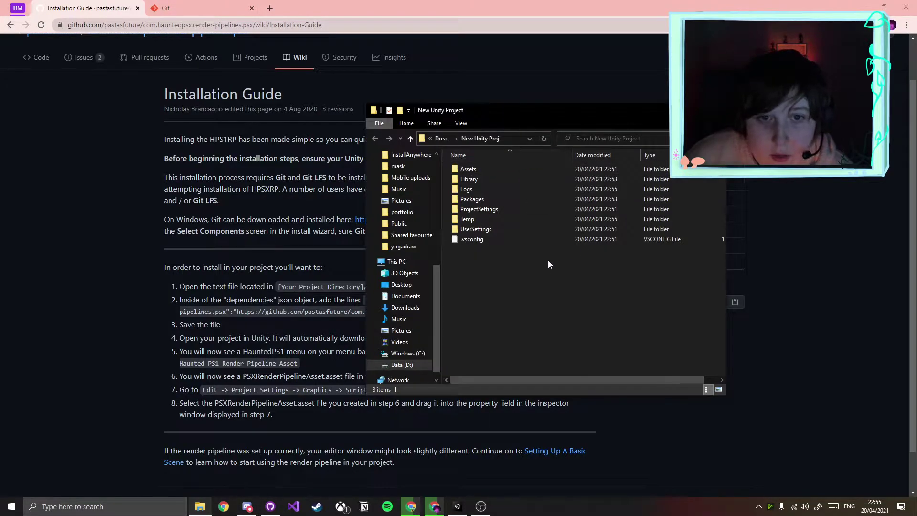
pyautogui.moveTo(554, 113); pyautogui.dragTo(597, 22)
pyautogui.doubleClick(529, 106)
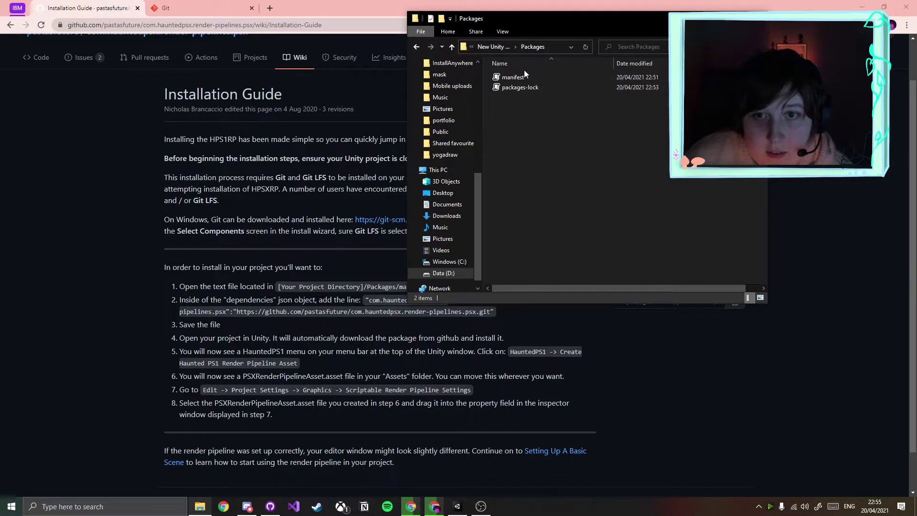
pyautogui.doubleClick(522, 78)
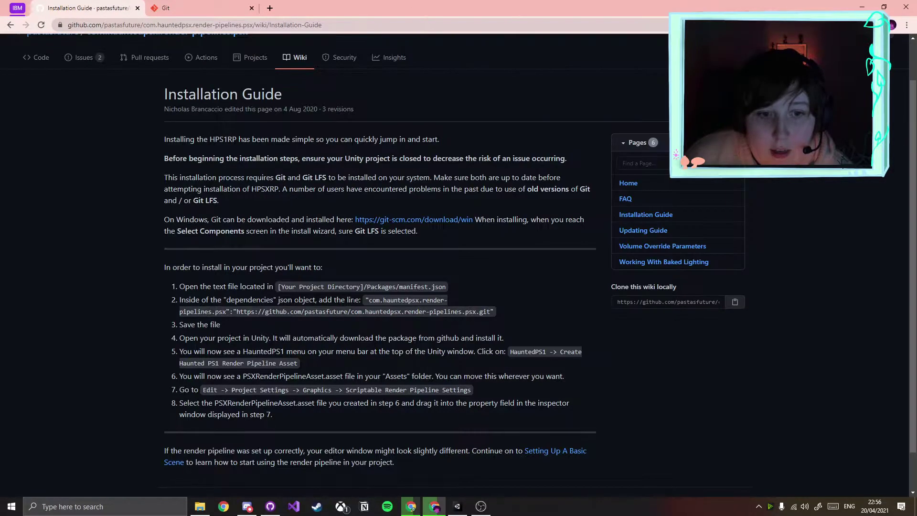
# Copy the com.hauntedpsx.render-pipelines.psx dependency line with its GitHub URL from the guide and add it after the xr module in manifest.json
pyautogui.moveTo(366, 300); pyautogui.dragTo(482, 312)
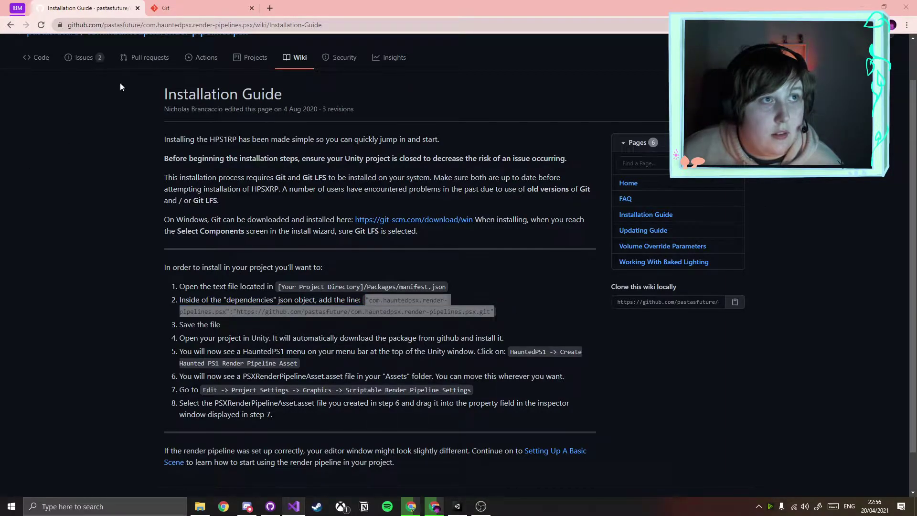
pyautogui.moveTo(0, 181); pyautogui.dragTo(676, 21)
pyautogui.click(587, 362)
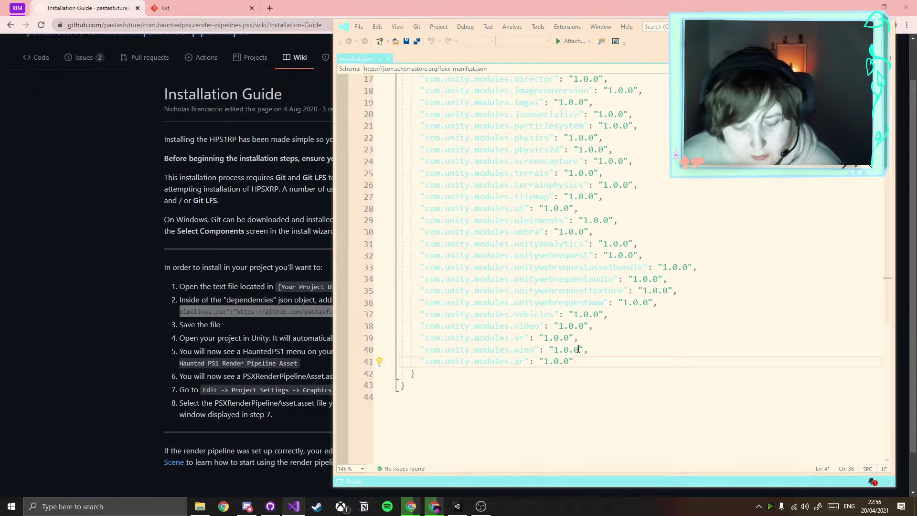
pyautogui.write(',')
pyautogui.press('Return')
pyautogui.write('"com.hauntedpsx.render-pipelines.psx": "https://github.com/pastasfuture/com.hauntedpsx.render-pipelines.psx.git"')
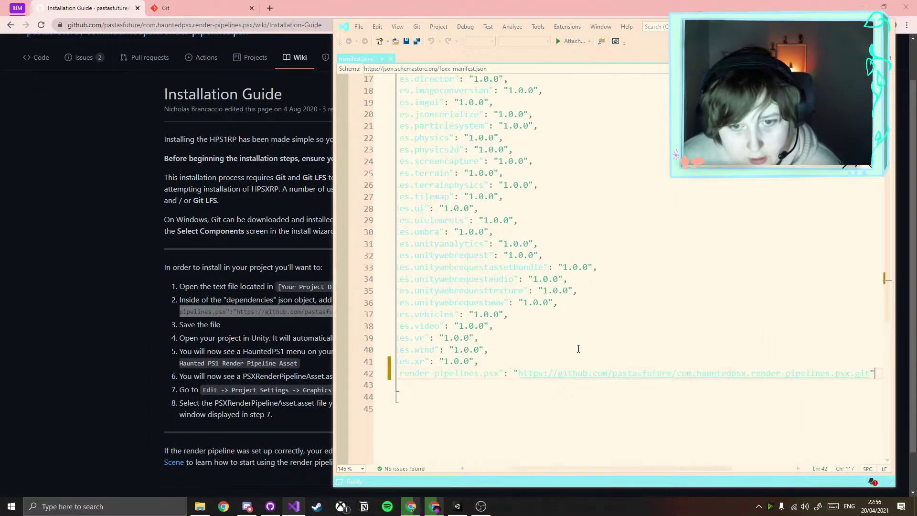
pyautogui.moveTo(644, 467); pyautogui.dragTo(517, 472)
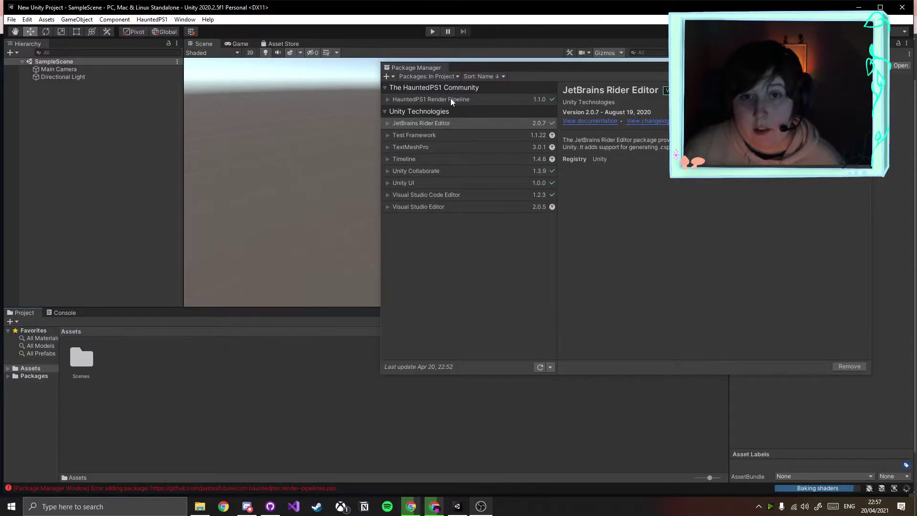
# View the HauntedPS1 Render Pipeline package details, close the Package Manager and maximise the Unity editor
pyautogui.click(454, 99)
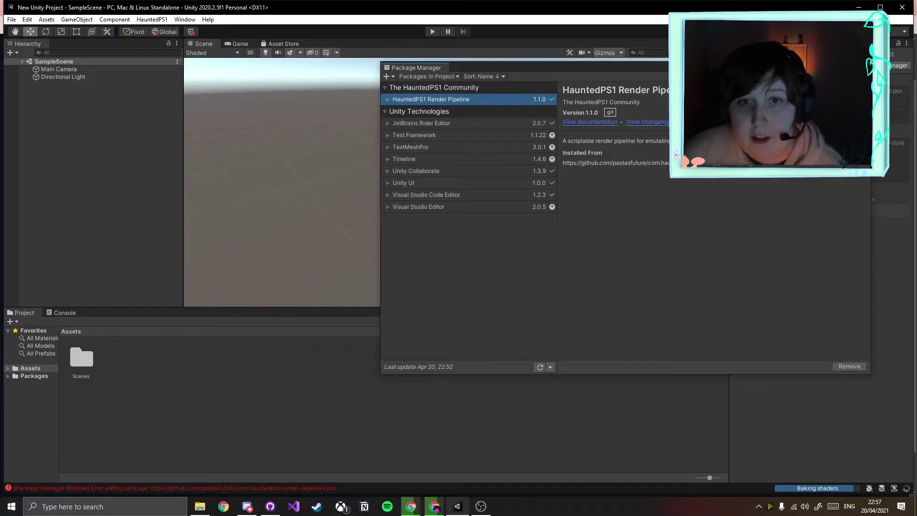
pyautogui.click(865, 66)
pyautogui.click(116, 150)
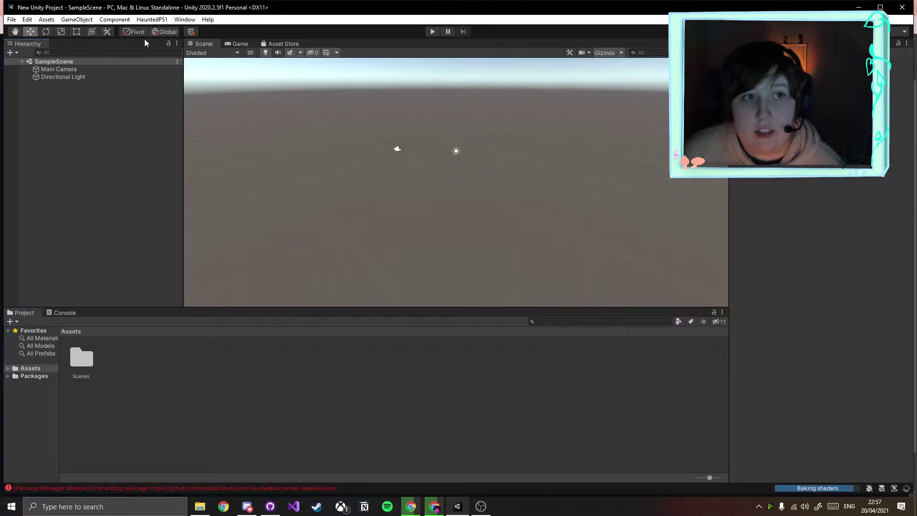
pyautogui.doubleClick(256, 10)
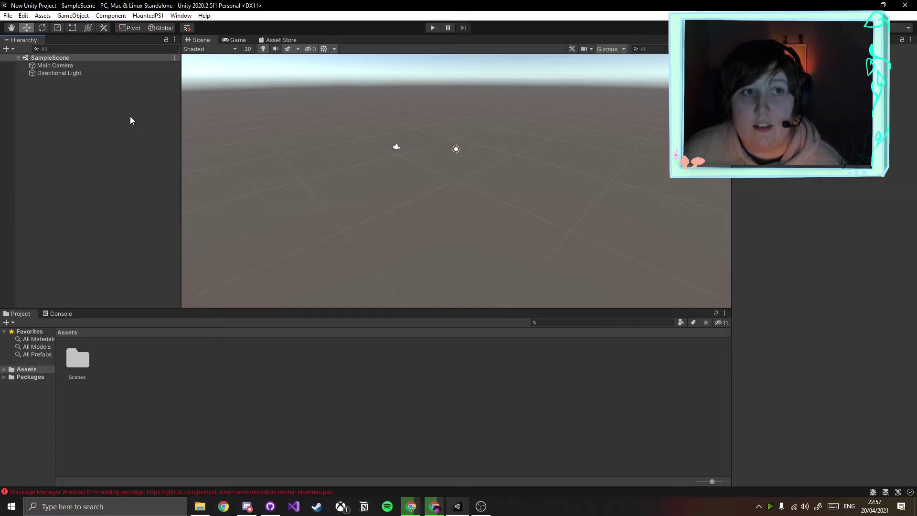
pyautogui.click(148, 15)
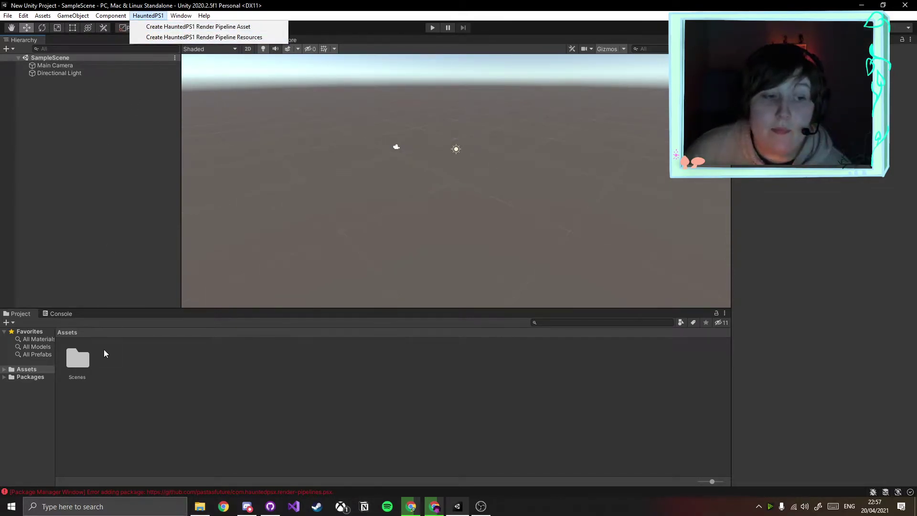
pyautogui.click(74, 336)
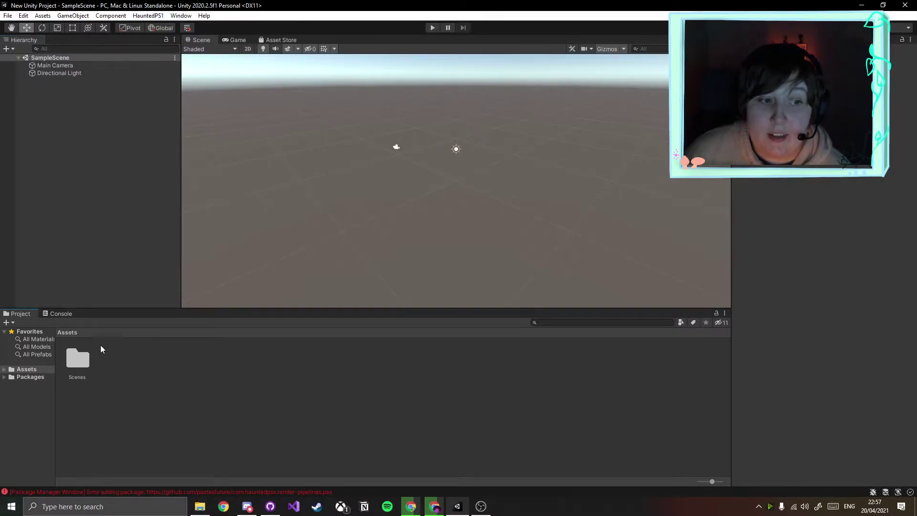
# Create a HauntedPS1 Render Pipeline Asset and HauntedPS1 Render Pipeline Resources in the Assets folder
pyautogui.click(150, 17)
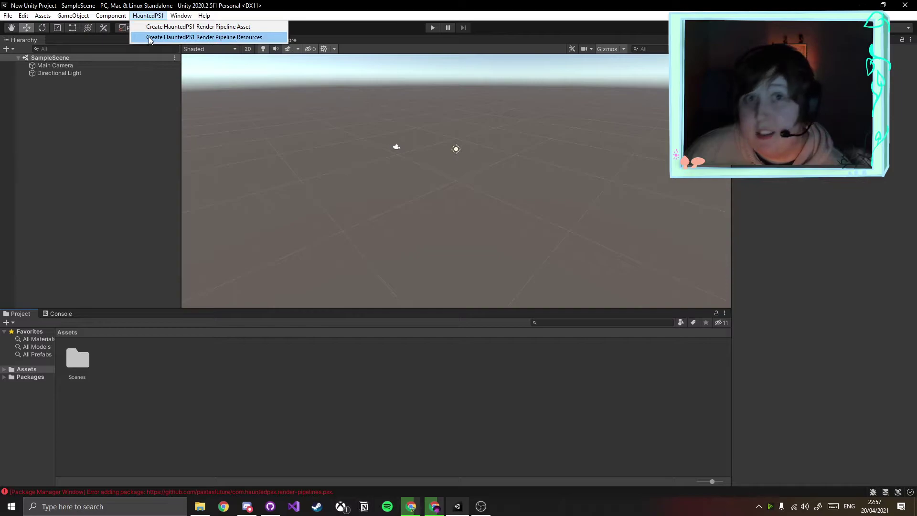
pyautogui.click(151, 27)
pyautogui.click(148, 16)
pyautogui.click(160, 37)
pyautogui.click(114, 360)
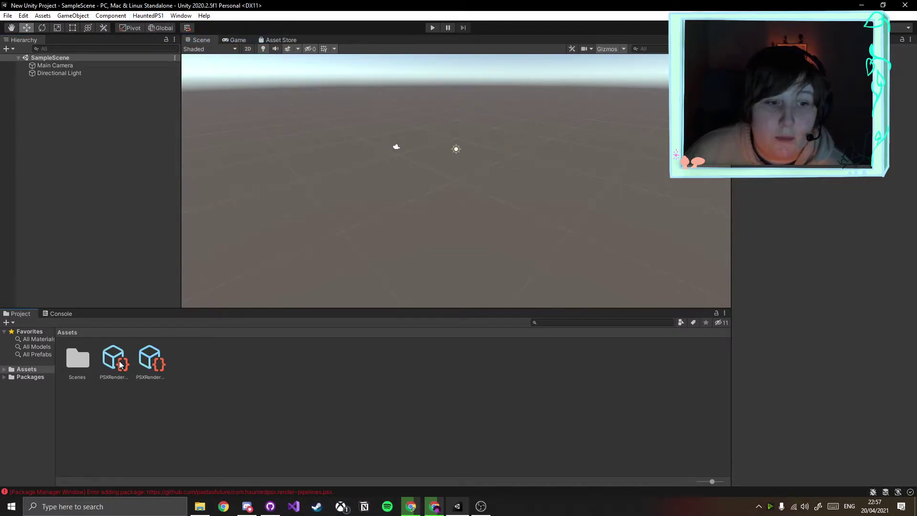
# Assign PSXRenderPipelineAsset as the Scriptable Render Pipeline in the project's Graphics settings and close the settings
pyautogui.click(21, 15)
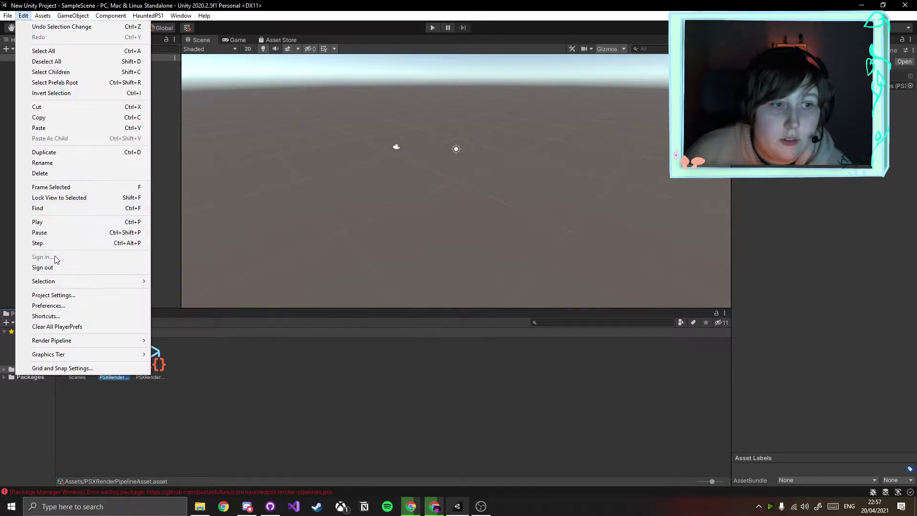
pyautogui.click(63, 294)
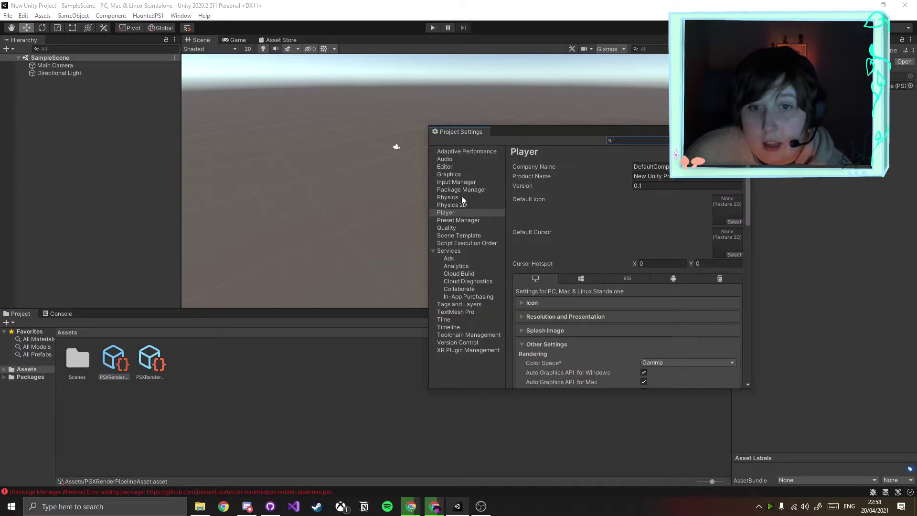
pyautogui.click(459, 173)
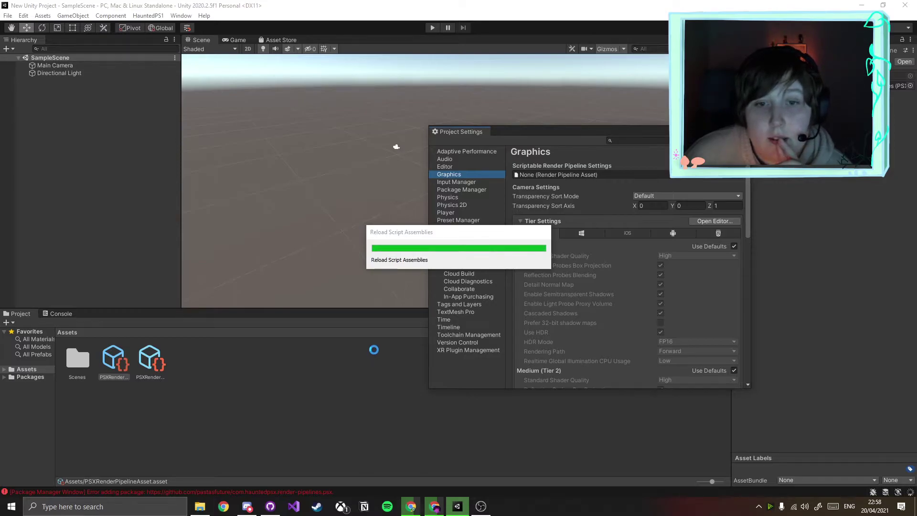
pyautogui.click(738, 174)
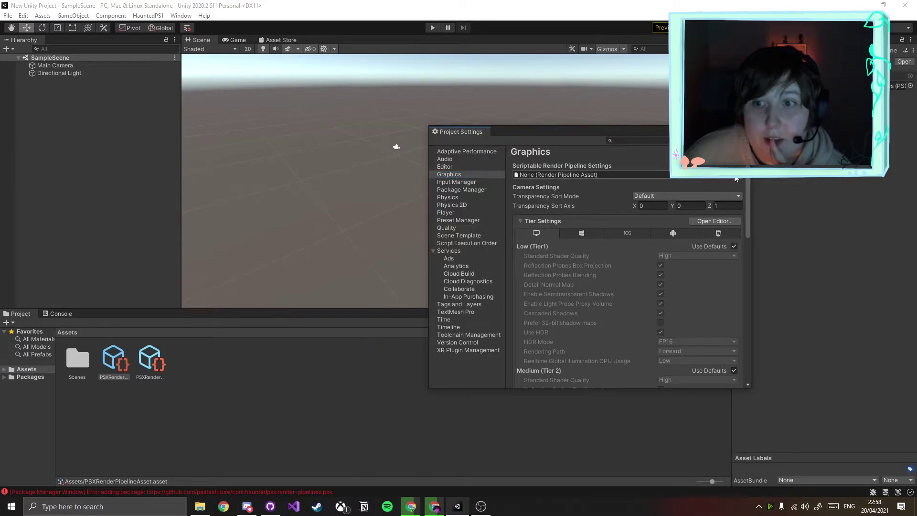
pyautogui.doubleClick(760, 208)
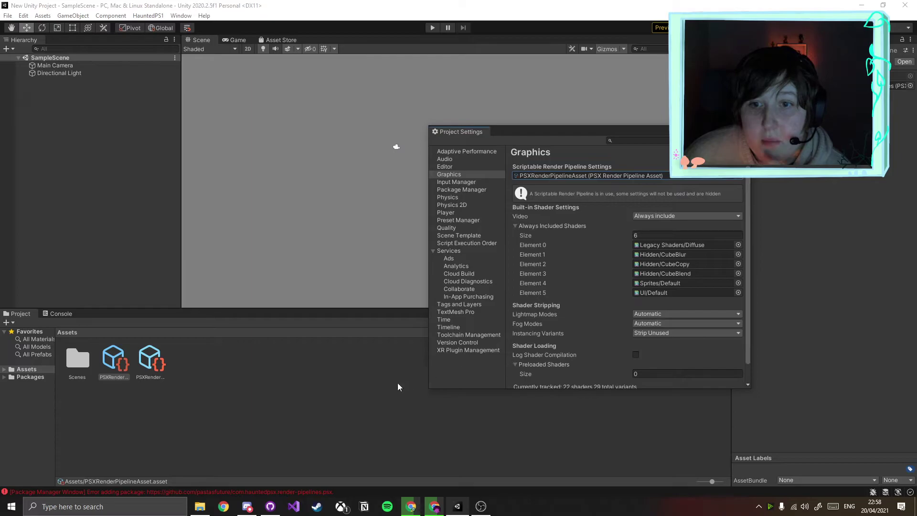
pyautogui.click(745, 130)
pyautogui.moveTo(519, 187)
pyautogui.mouseDown(button='middle')
pyautogui.moveTo(503, 177)
pyautogui.moveTo(523, 167)
pyautogui.moveTo(521, 179)
pyautogui.mouseUp(button='middle')
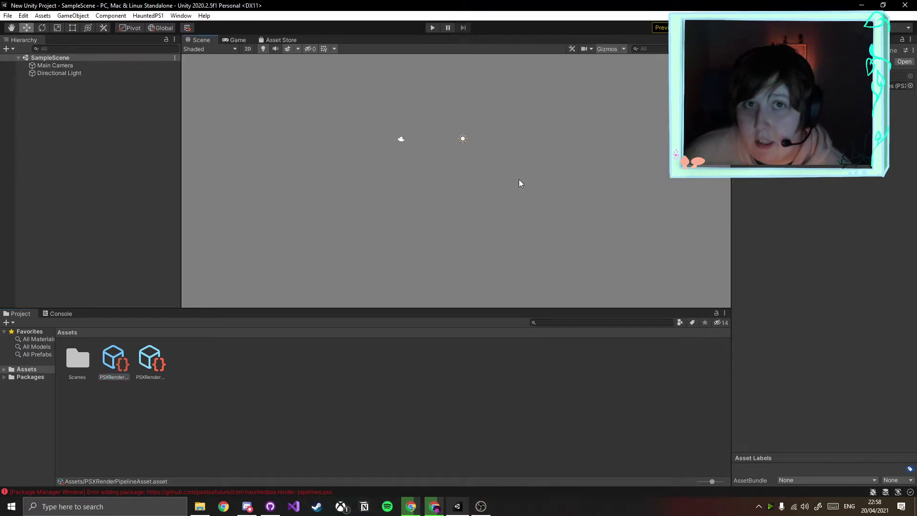
# Add a Global Volume object to SampleScene
pyautogui.click(113, 158)
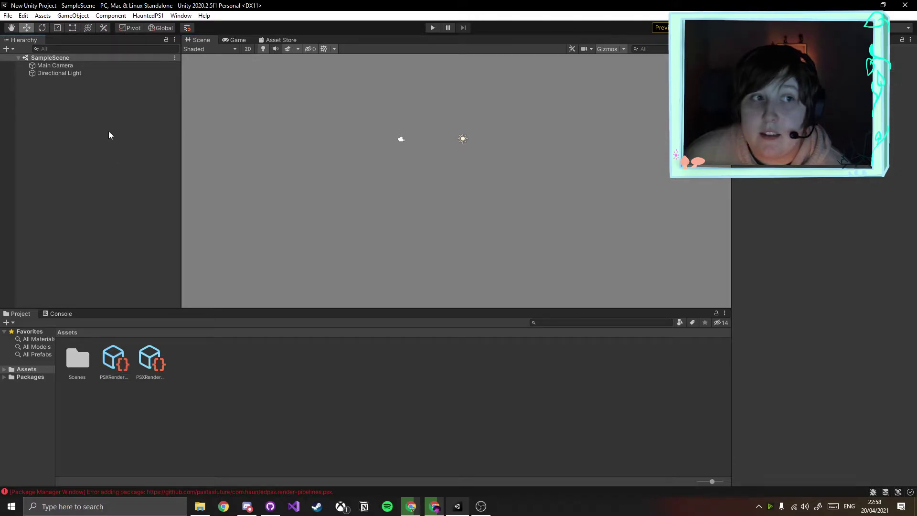
pyautogui.rightClick(133, 156)
pyautogui.click(82, 180)
pyautogui.rightClick(114, 207)
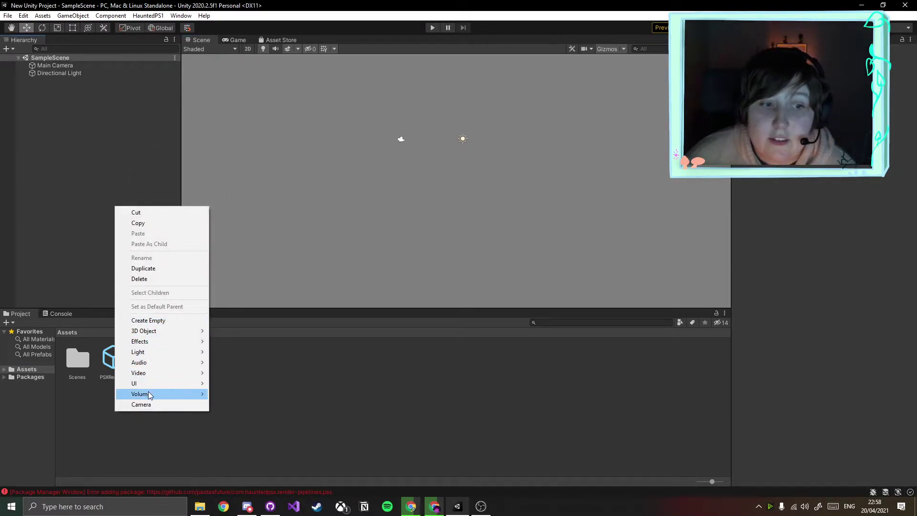
pyautogui.moveTo(154, 397)
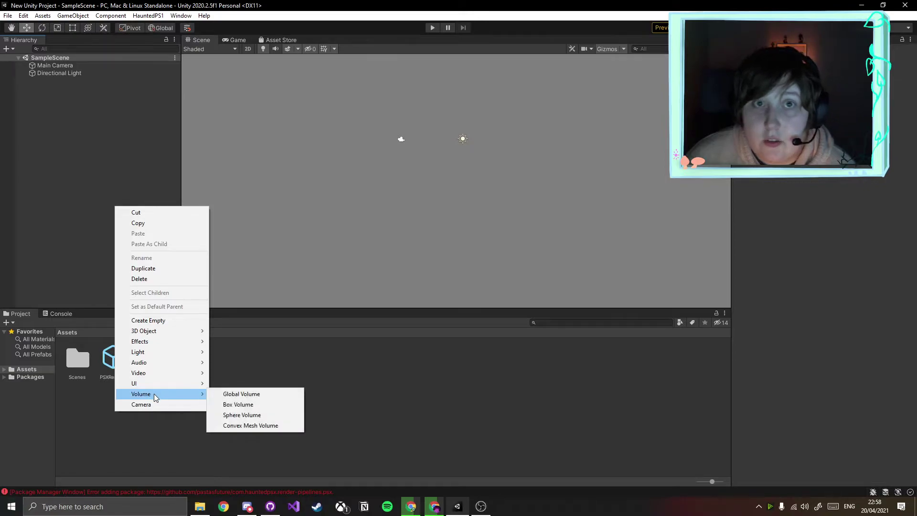
pyautogui.click(236, 395)
# Create a new volume profile for the Global Volume
pyautogui.click(818, 228)
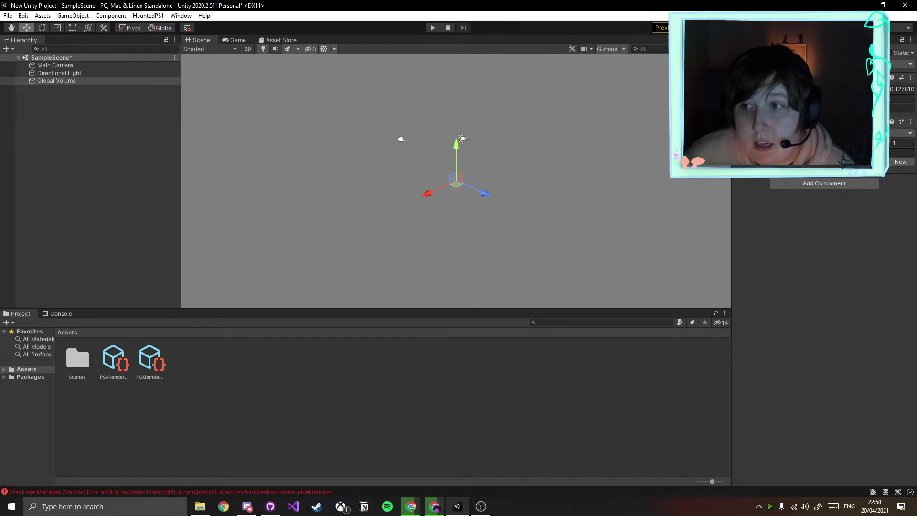
pyautogui.click(883, 162)
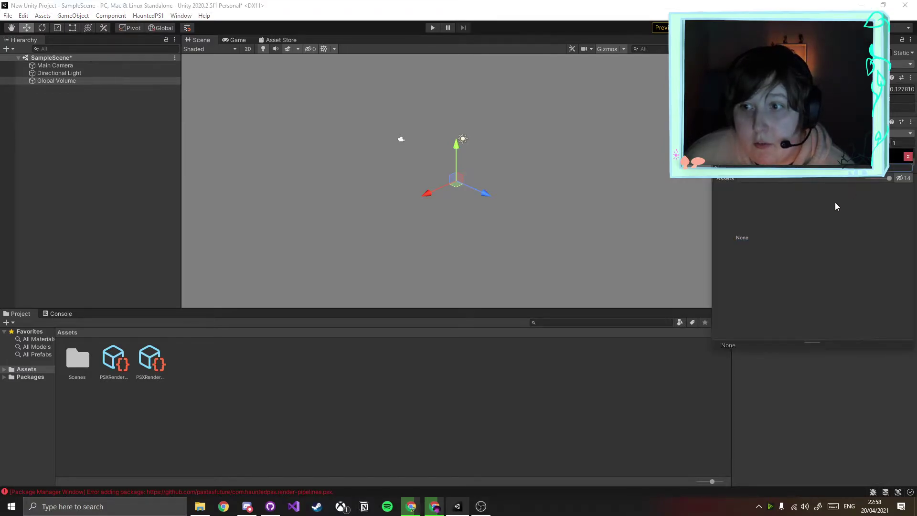
pyautogui.click(907, 159)
pyautogui.click(903, 162)
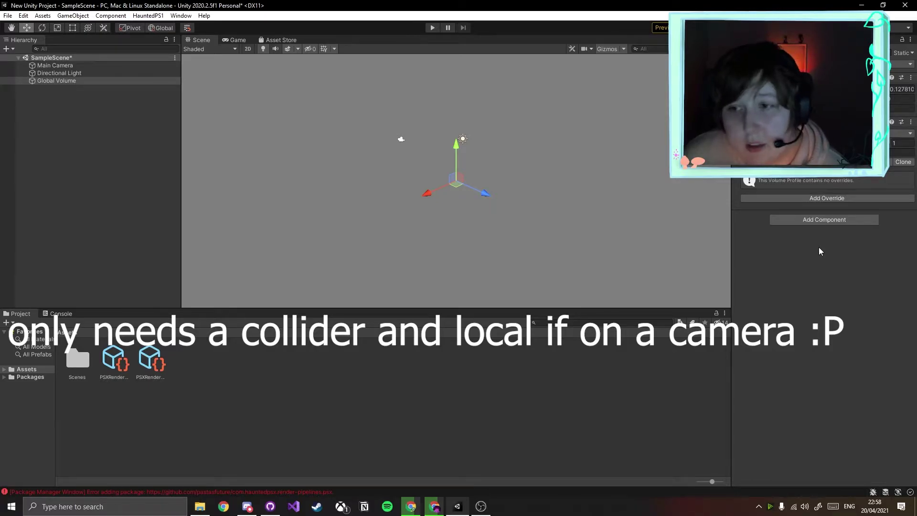
# Add the HauntedPS1 SkyVolume override to the Global Volume and enable all of its settings
pyautogui.click(813, 201)
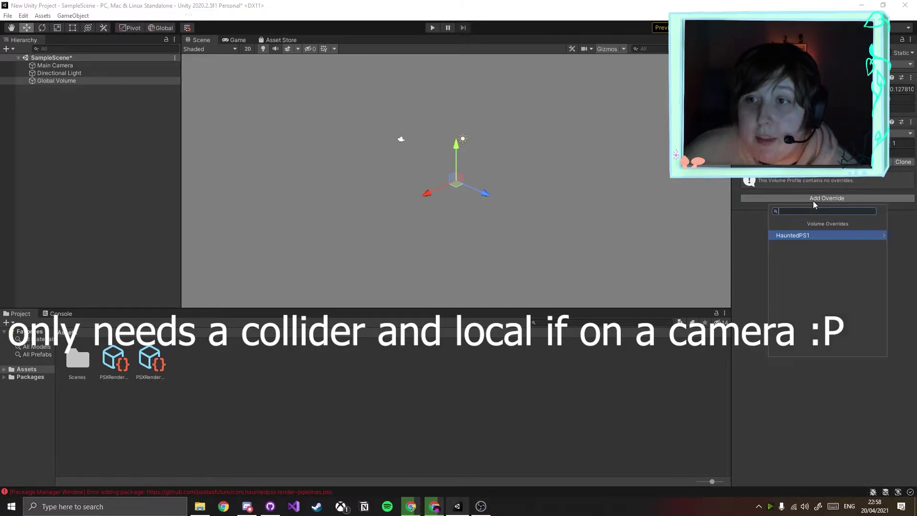
pyautogui.click(798, 236)
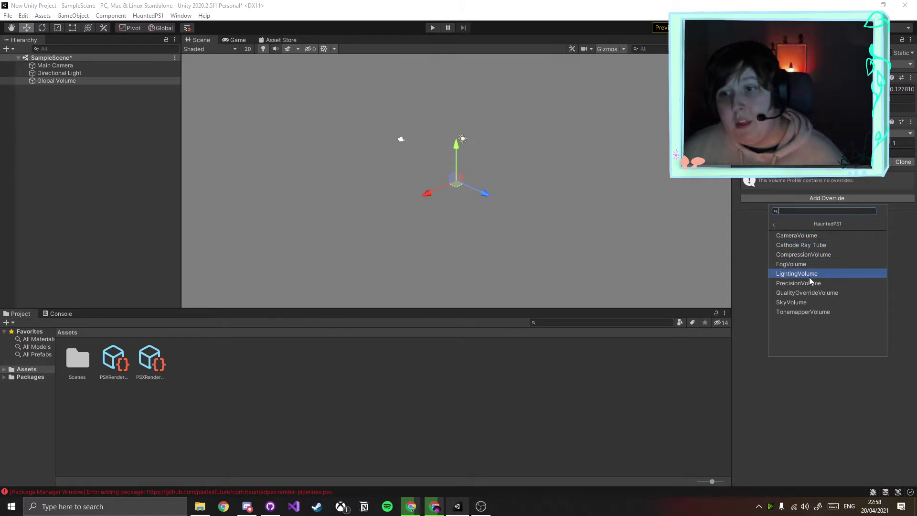
pyautogui.click(808, 302)
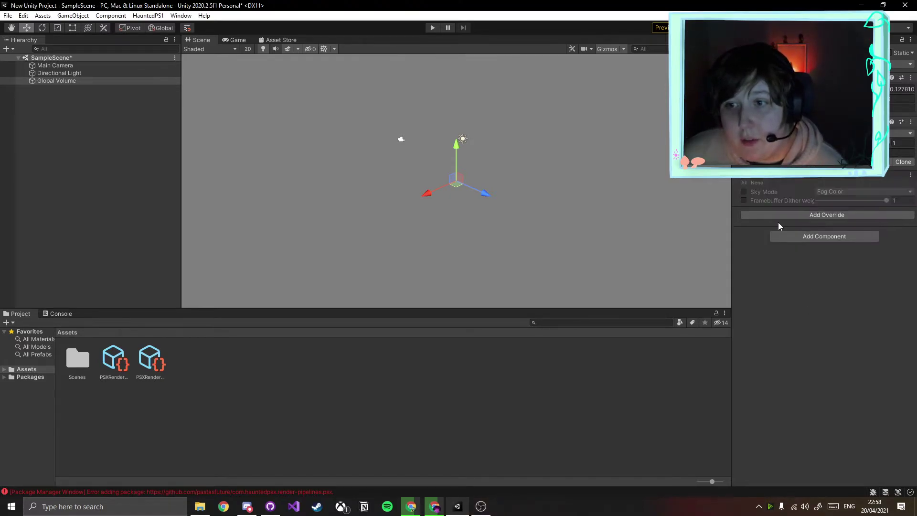
pyautogui.click(744, 183)
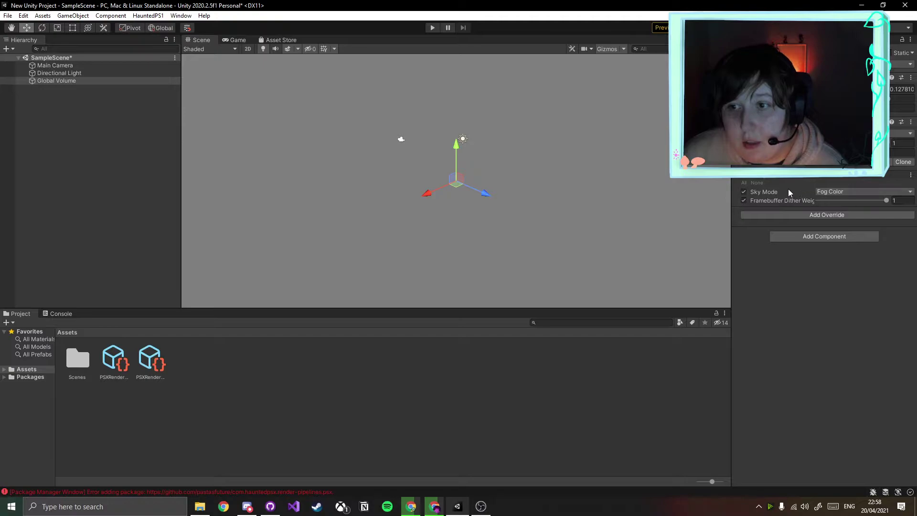
# Add the HauntedPS1 CameraVolume override, enable all of its settings and turn off Clear Depth Before UI Rendering
pyautogui.click(793, 214)
pyautogui.click(795, 248)
pyautogui.click(799, 259)
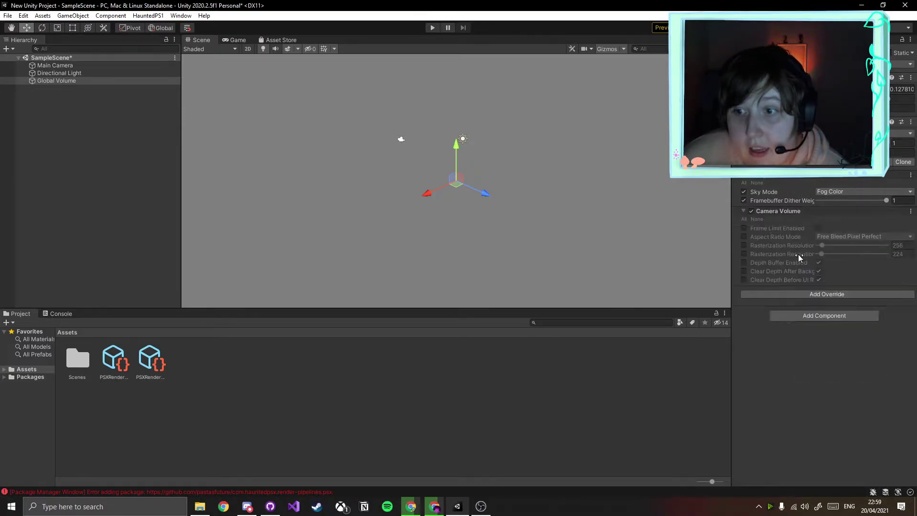
pyautogui.click(746, 219)
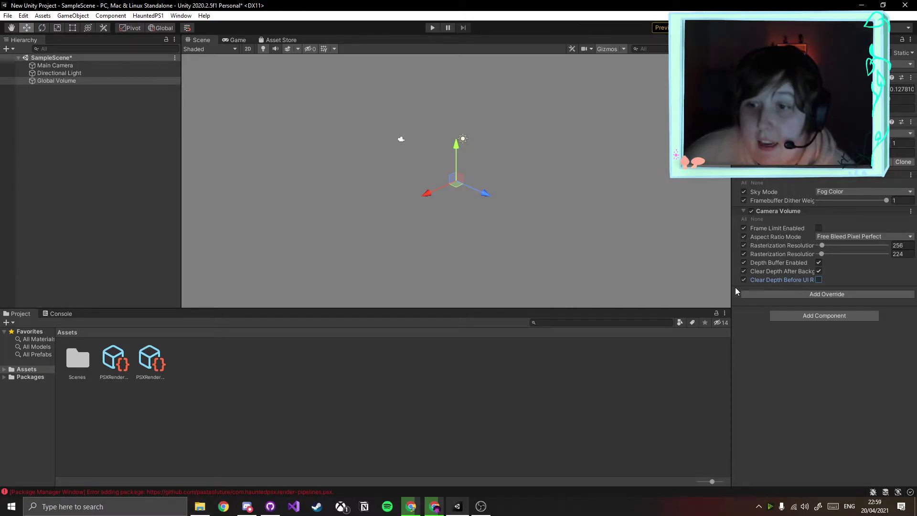
# Widen the Inspector and try the Camera Volume's frame limit, leaving it switched off
pyautogui.moveTo(732, 288); pyautogui.dragTo(538, 286)
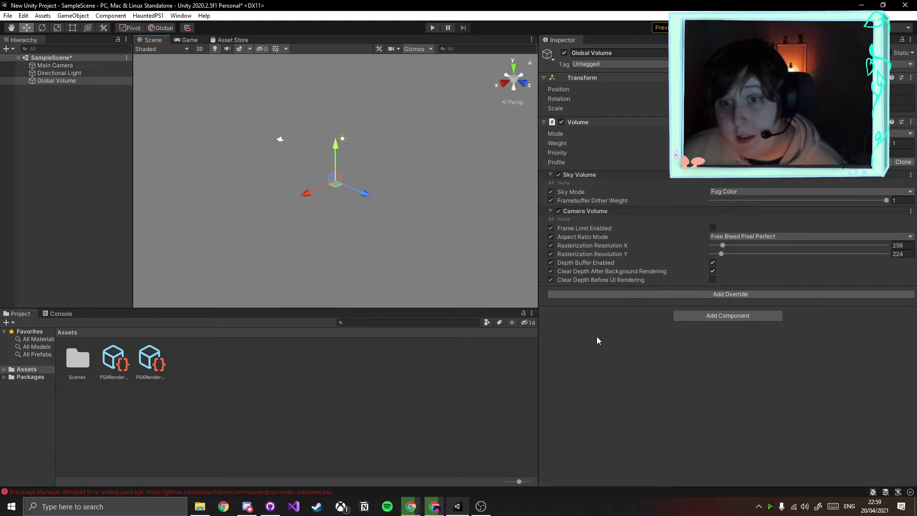
pyautogui.moveTo(537, 336); pyautogui.dragTo(652, 336)
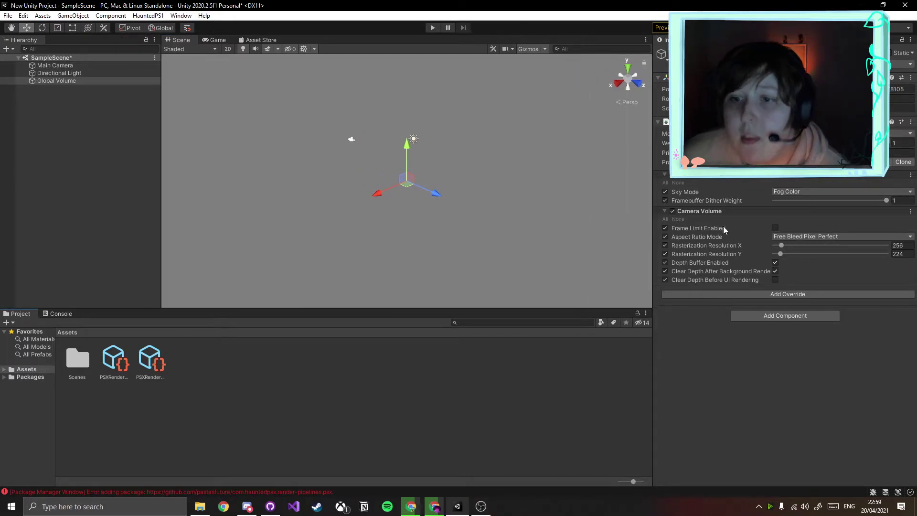
pyautogui.click(776, 228)
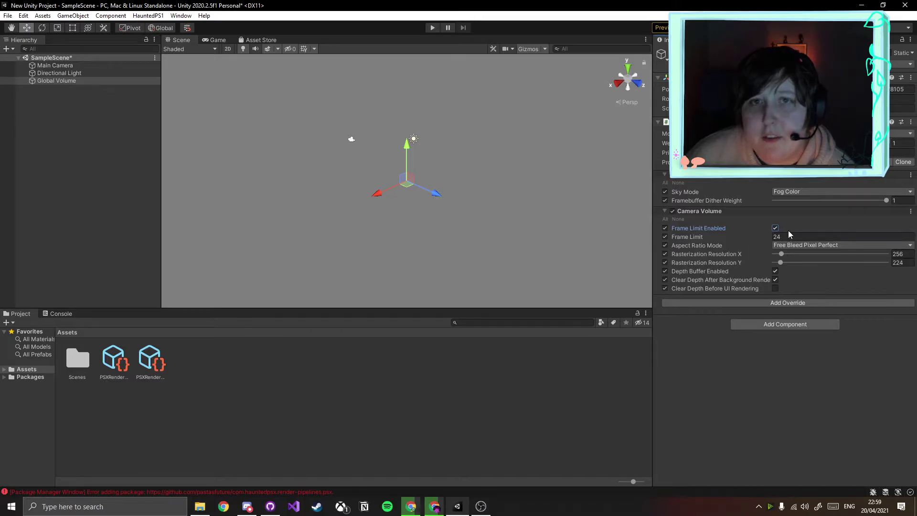
pyautogui.click(776, 228)
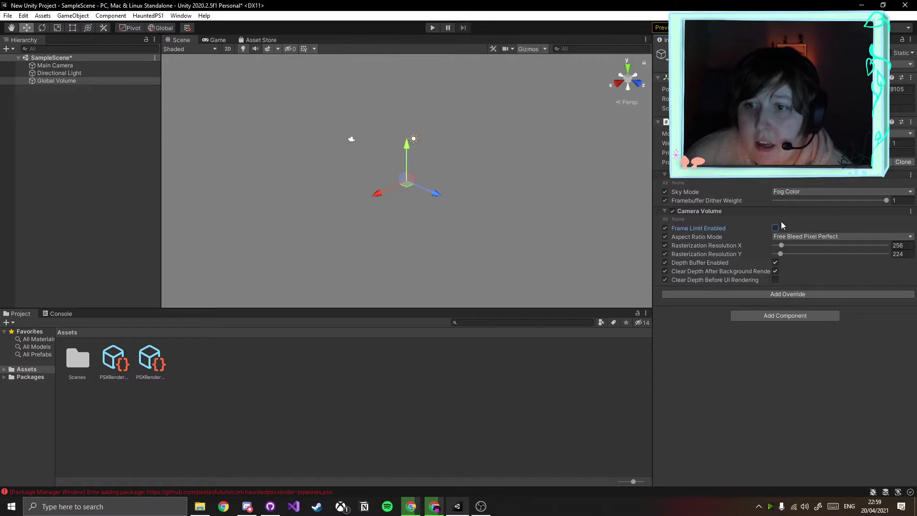
# Add the HauntedPS1 PrecisionVolume override with all settings enabled, and turn off Geometry Enabled and Geometry Pushback Enabled
pyautogui.click(765, 293)
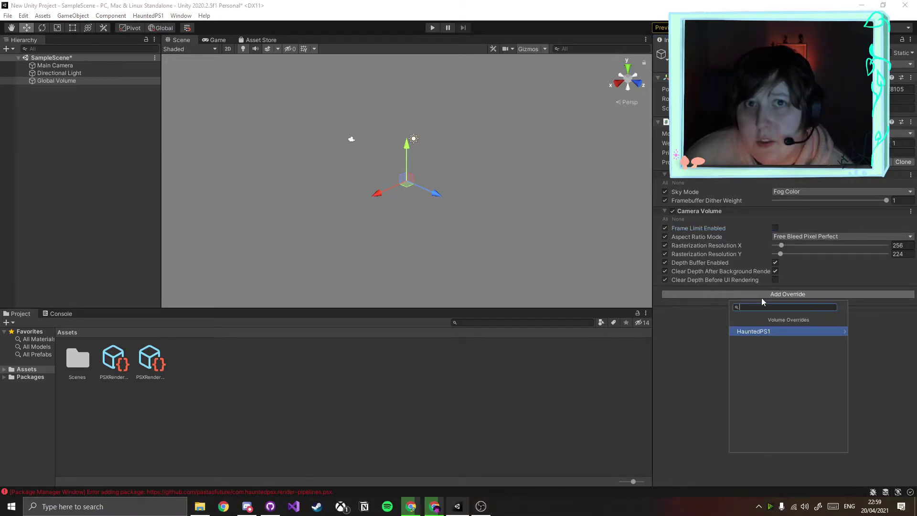
pyautogui.click(751, 333)
pyautogui.click(769, 370)
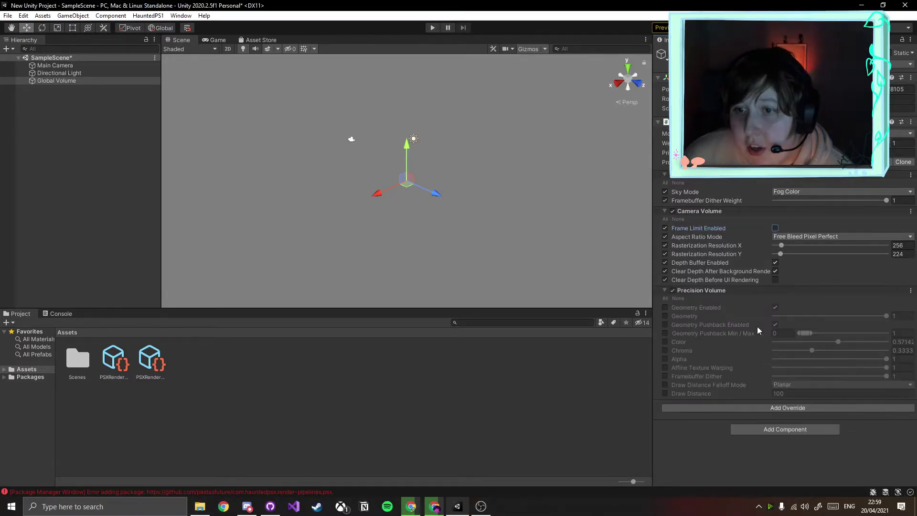
pyautogui.click(665, 297)
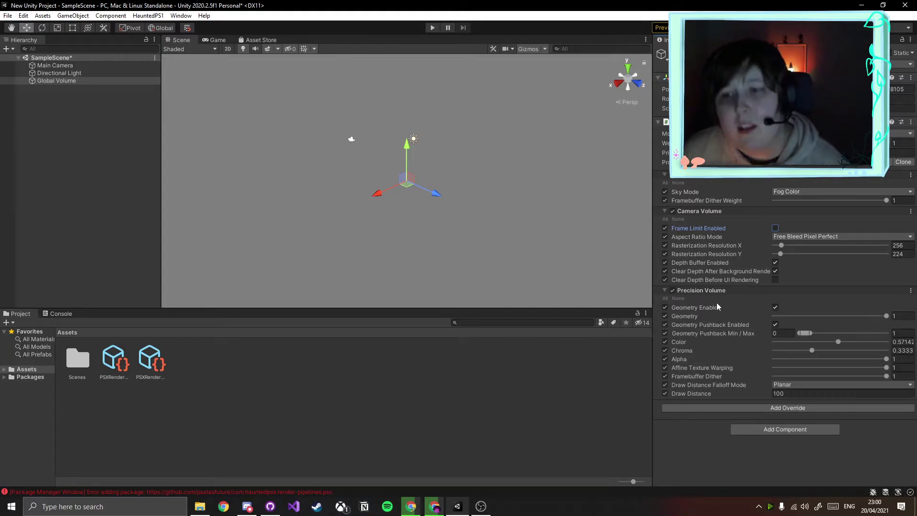
pyautogui.click(774, 307)
pyautogui.click(775, 317)
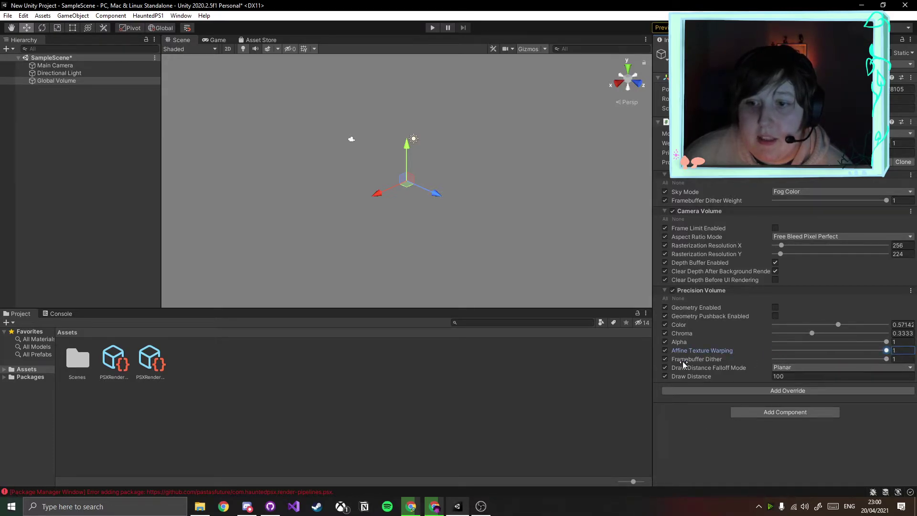
pyautogui.moveTo(683, 365)
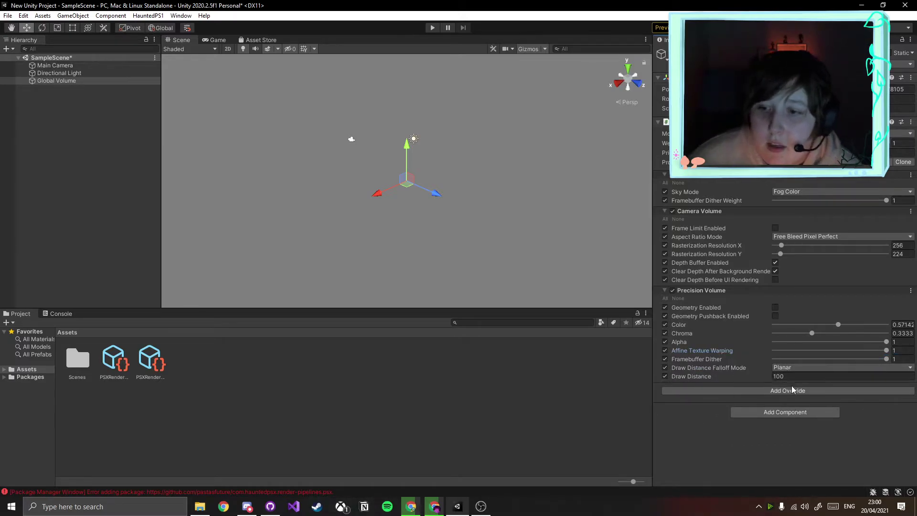
# Add the HauntedPS1 LightingVolume override with all of its settings enabled and Lighting Is Enabled turned on
pyautogui.click(747, 391)
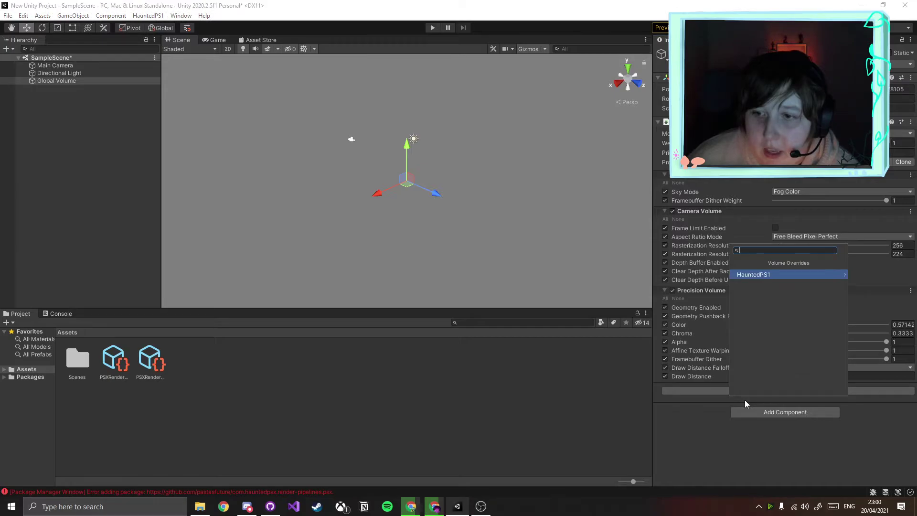
pyautogui.click(741, 275)
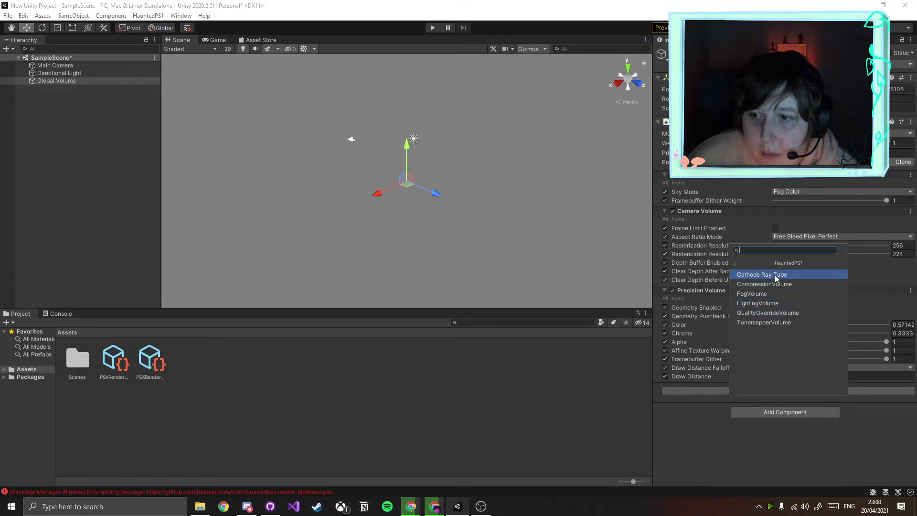
pyautogui.click(776, 302)
pyautogui.click(665, 395)
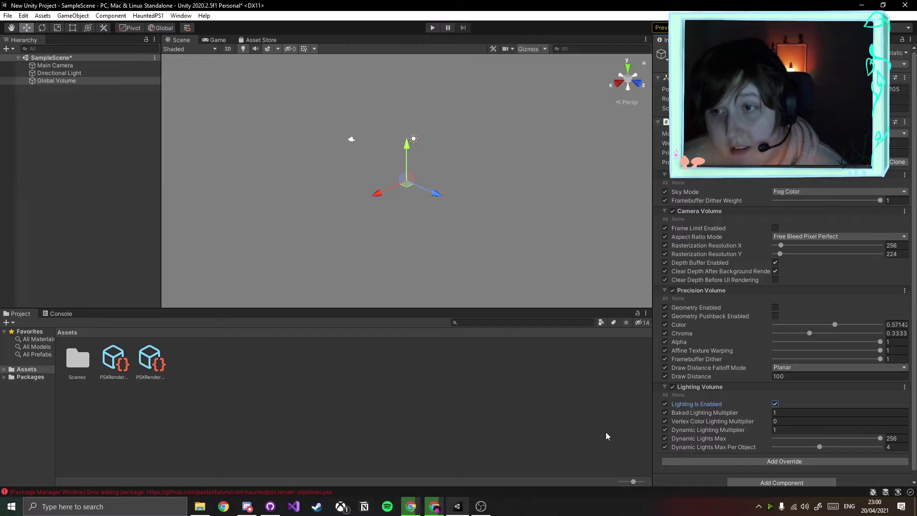
# Add a 3D cube to SampleScene
pyautogui.click(177, 16)
pyautogui.click(84, 146)
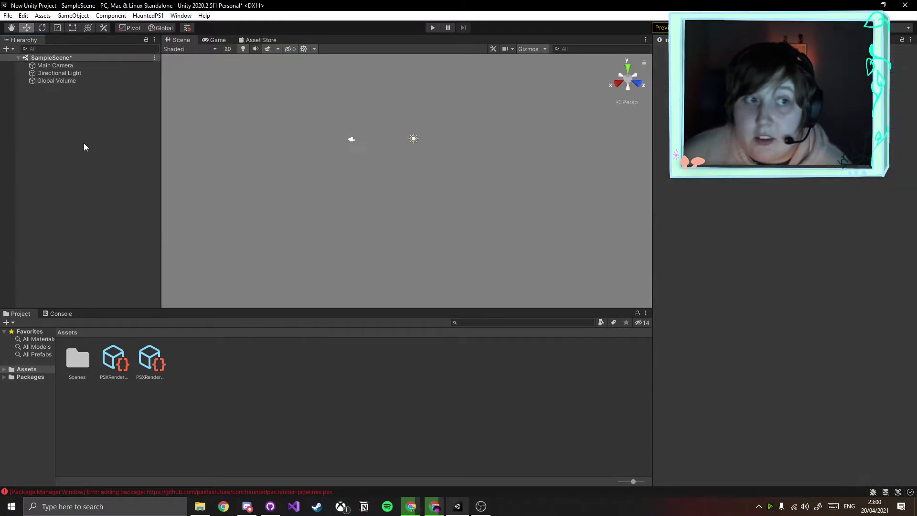
pyautogui.rightClick(84, 146)
pyautogui.moveTo(119, 268)
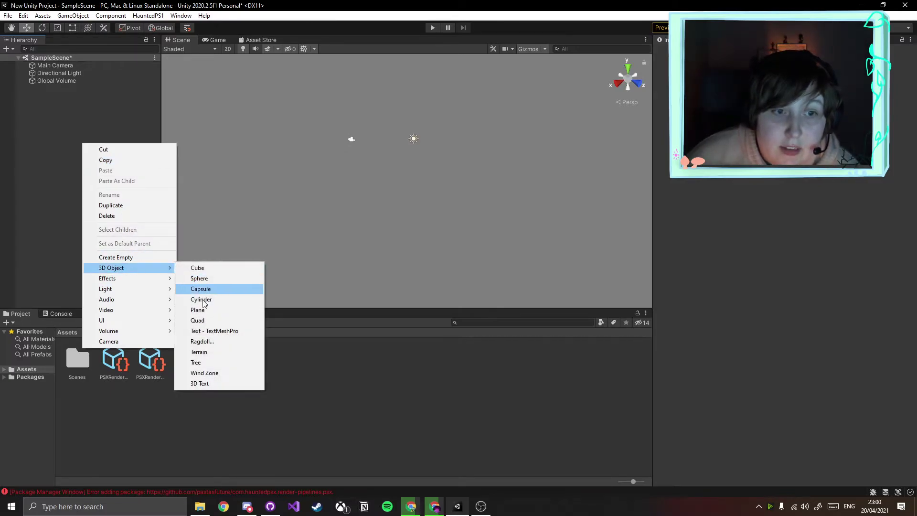
pyautogui.click(210, 270)
# Add a 3D plane to SampleScene and set its X position to 0
pyautogui.click(93, 150)
pyautogui.rightClick(70, 119)
pyautogui.moveTo(119, 246)
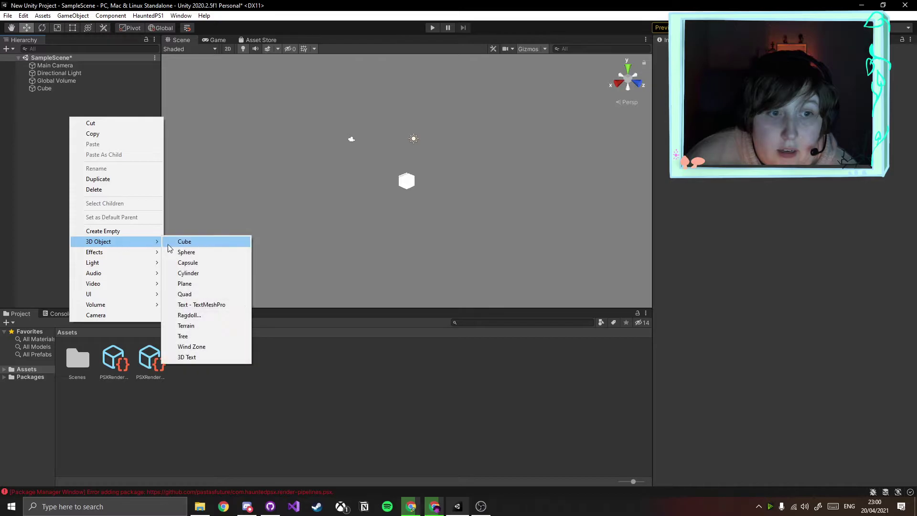
pyautogui.click(187, 284)
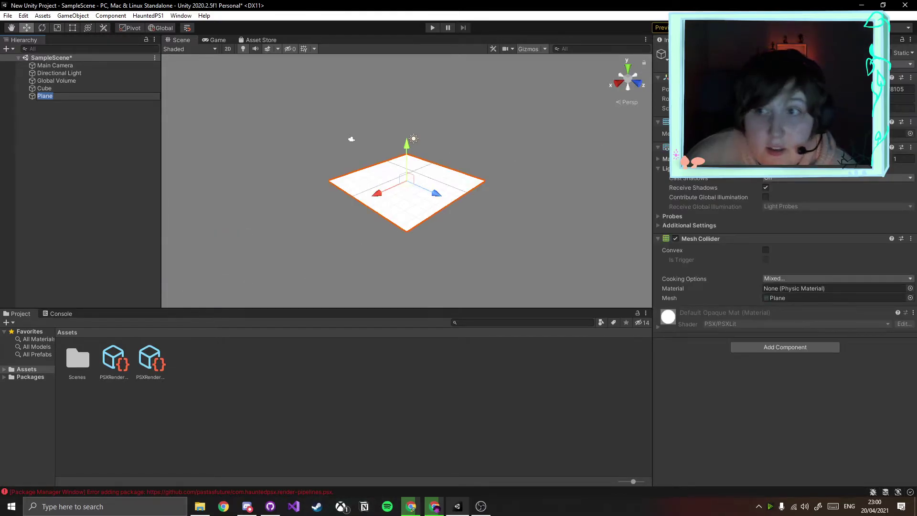
pyautogui.click(791, 89)
pyautogui.write('0')
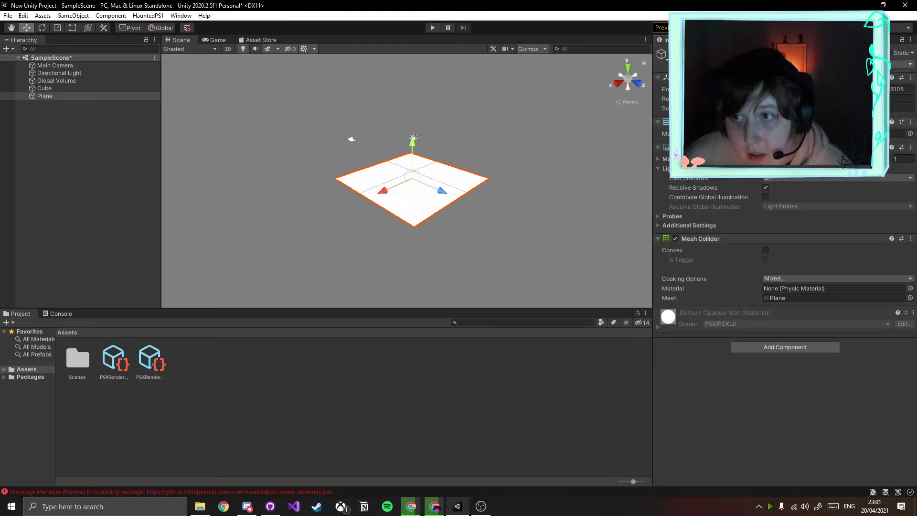
pyautogui.click(53, 119)
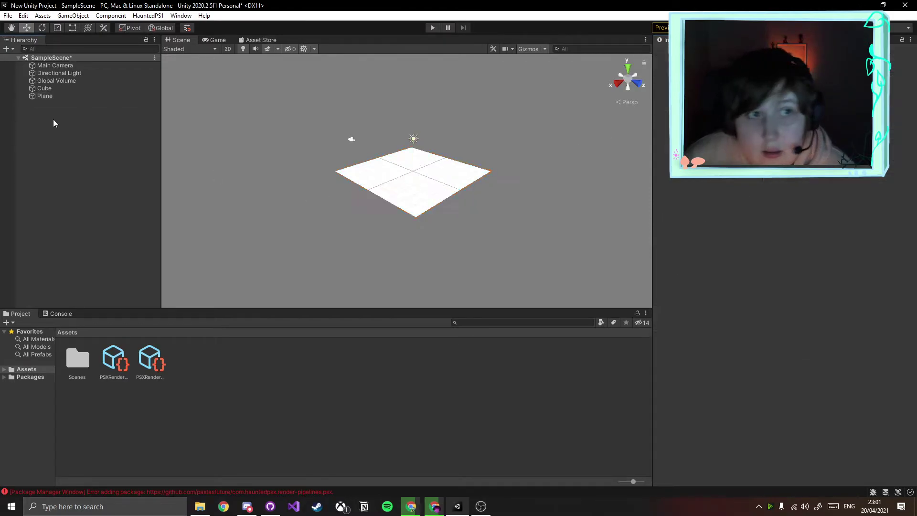
# Raise the cube vertically so that it floats above the plane
pyautogui.click(48, 89)
pyautogui.moveTo(405, 151); pyautogui.dragTo(402, 112)
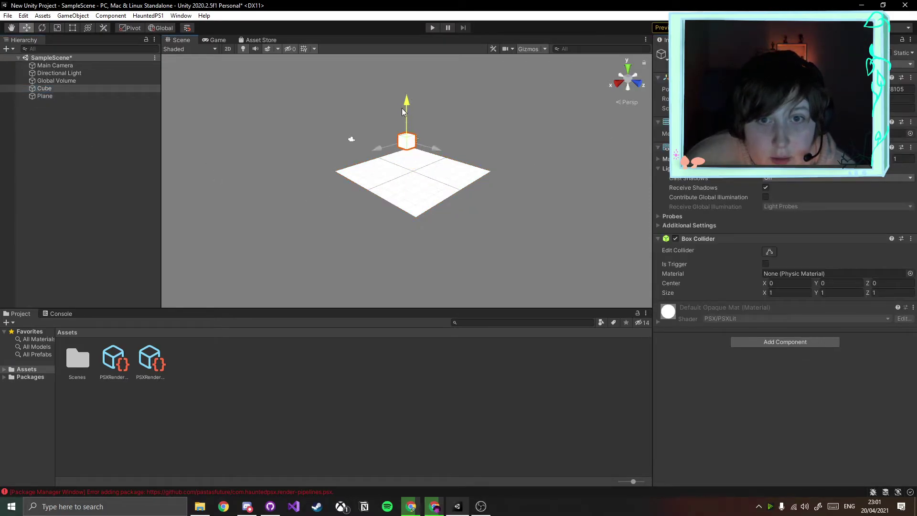
pyautogui.click(99, 227)
# Raise the Directional Light above the cube and save the scene
pyautogui.scroll(5, 421, 220)
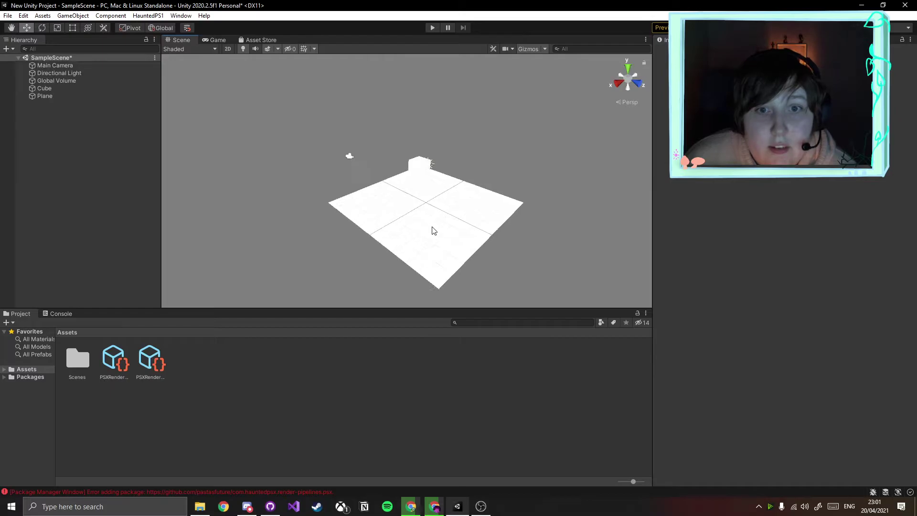
pyautogui.moveTo(448, 233); pyautogui.dragTo(289, 177, button='middle')
pyautogui.moveTo(471, 173); pyautogui.dragTo(357, 168, button='right')
pyautogui.moveTo(356, 168); pyautogui.dragTo(338, 213, button='middle')
pyautogui.scroll(1, 386, 209)
pyautogui.scroll(2, 385, 209)
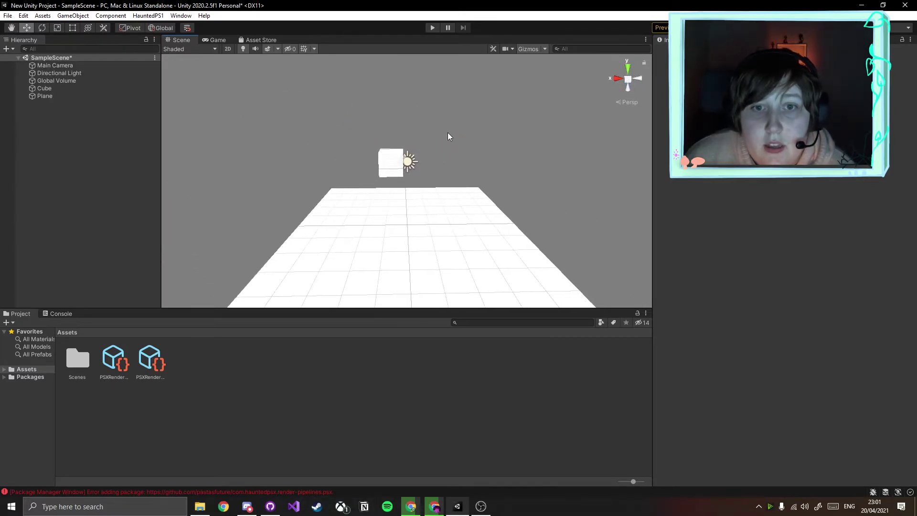
pyautogui.click(408, 161)
pyautogui.moveTo(409, 136); pyautogui.dragTo(405, 76)
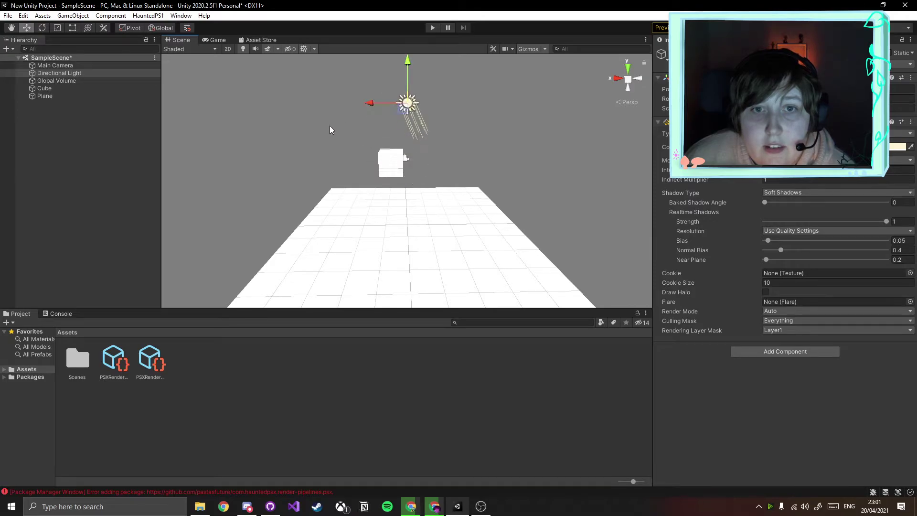
pyautogui.click(108, 170)
pyautogui.hotkey('ctrl', 's')
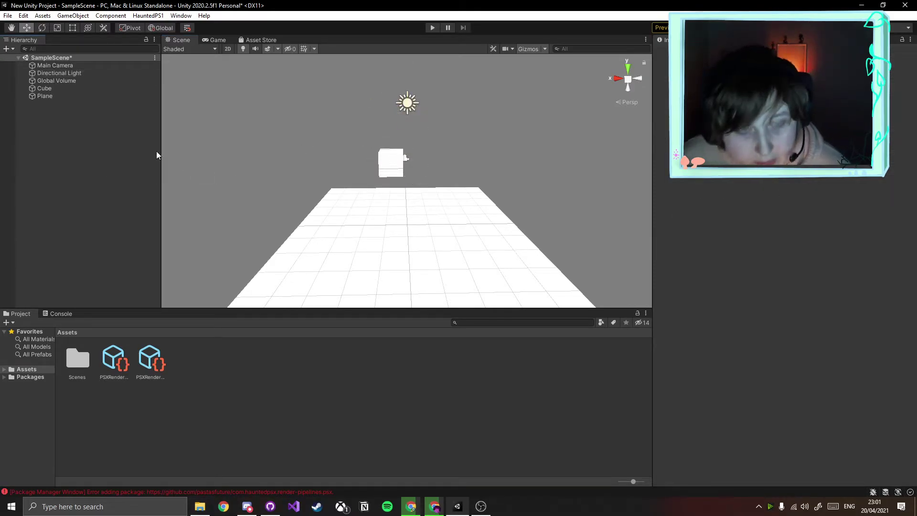
# Check the Directional Light's Mode options without changing the Mixed setting
pyautogui.click(47, 74)
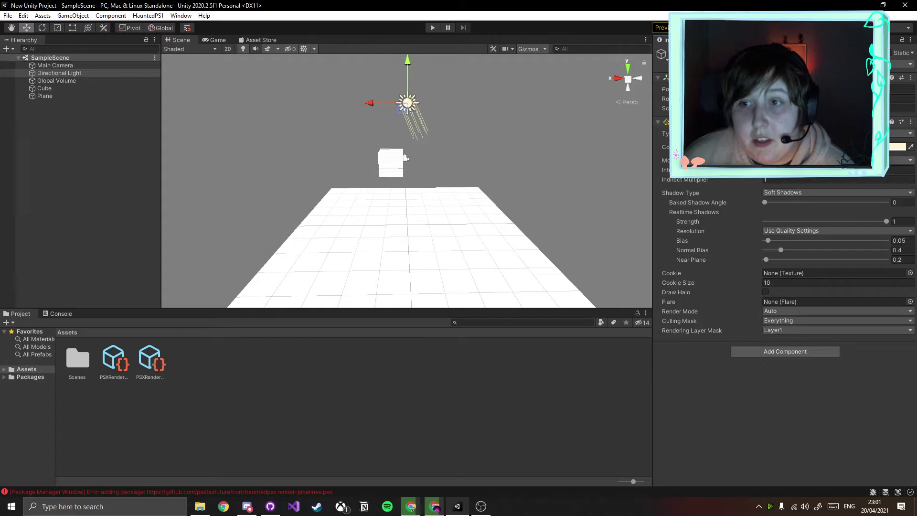
pyautogui.click(812, 160)
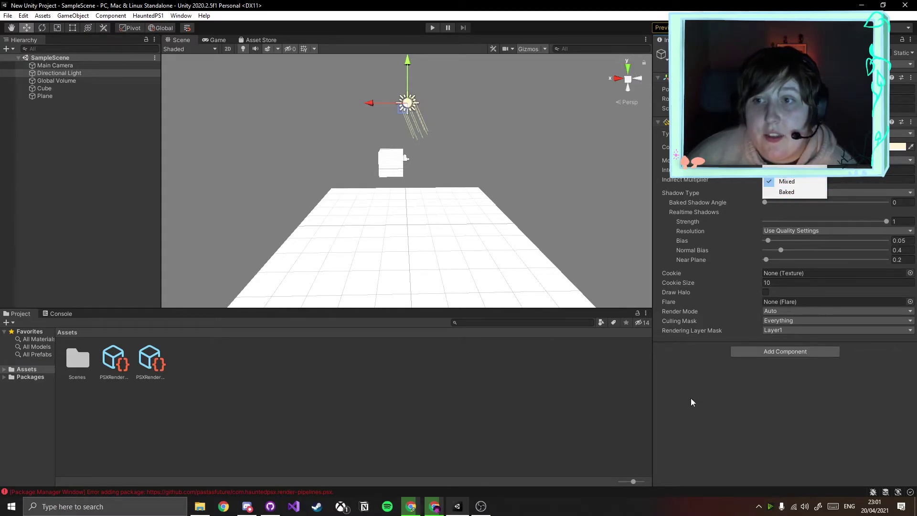
pyautogui.click(691, 413)
pyautogui.click(125, 192)
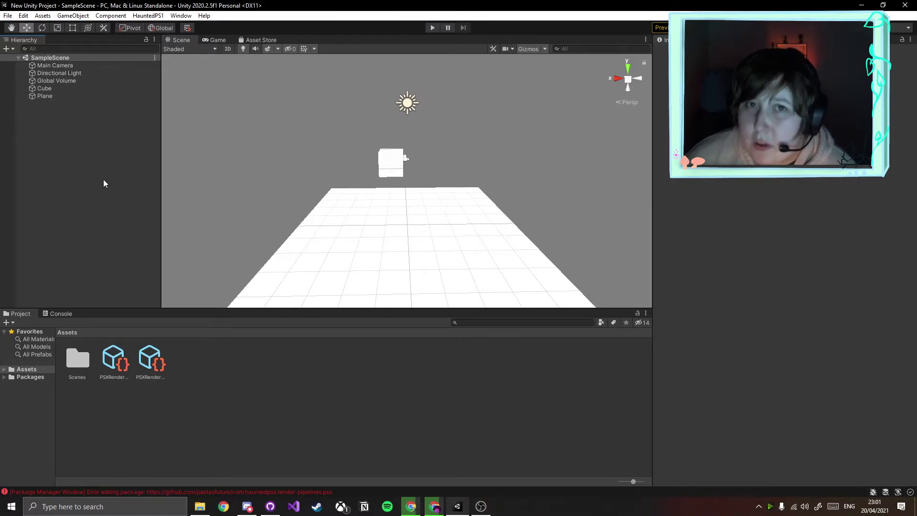
# Enable Contribute Global Illumination on both the Cube and the Plane, and save the scene
pyautogui.click(48, 89)
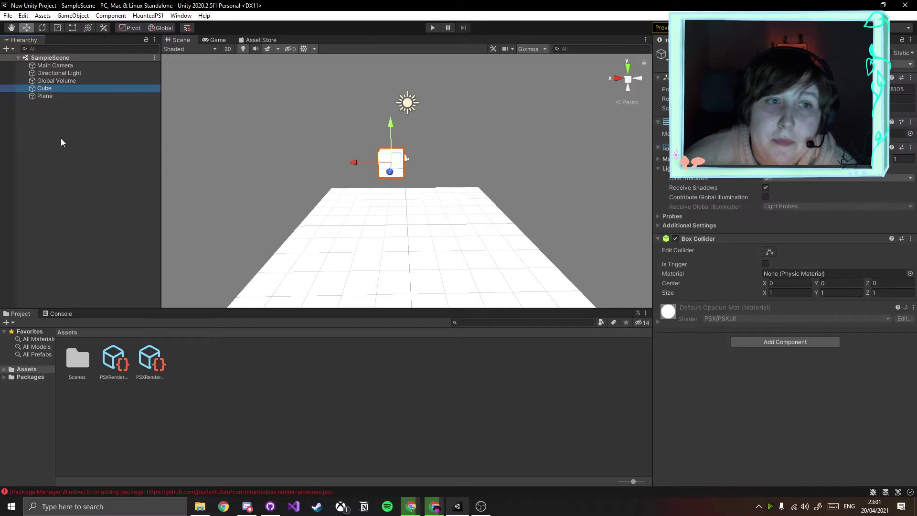
pyautogui.keyDown('shift'); pyautogui.click(57, 97); pyautogui.keyUp('shift')
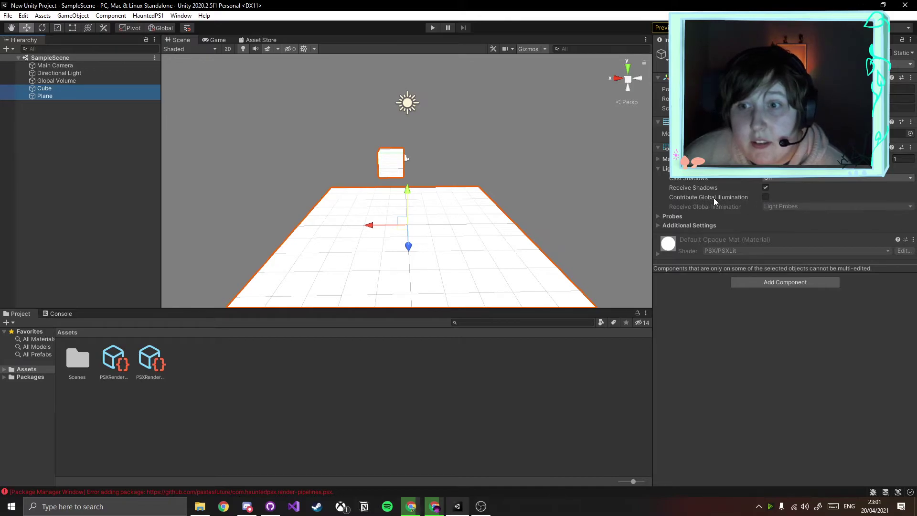
pyautogui.click(767, 198)
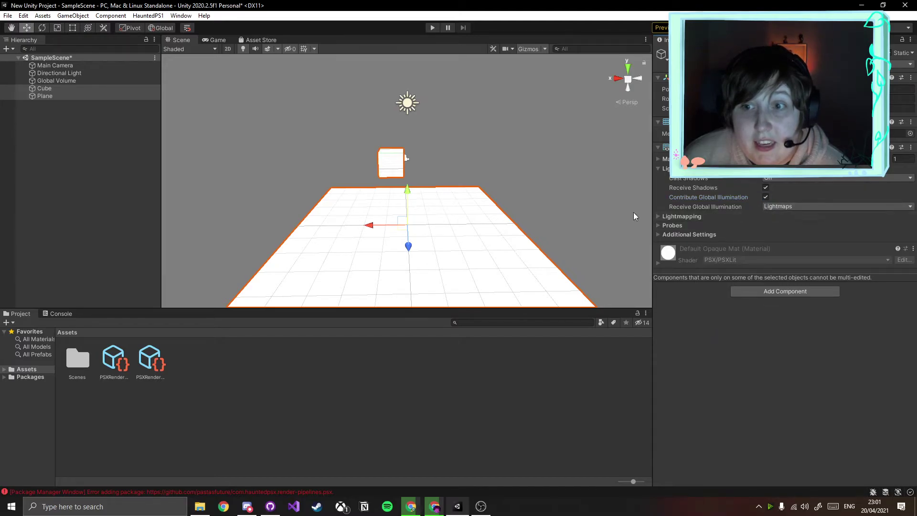
pyautogui.click(240, 201)
pyautogui.hotkey('ctrl', 's')
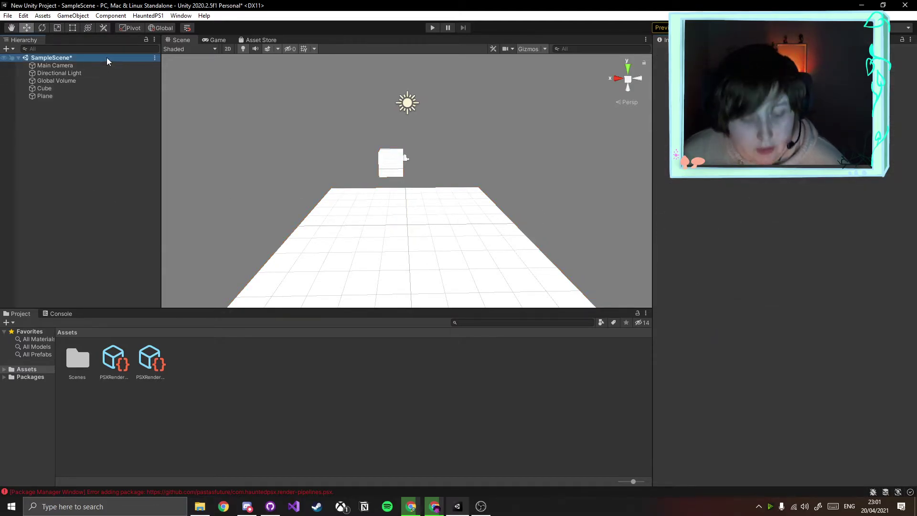
# Open the Lighting window and create a New Lighting Settings asset for the scene
pyautogui.click(181, 15)
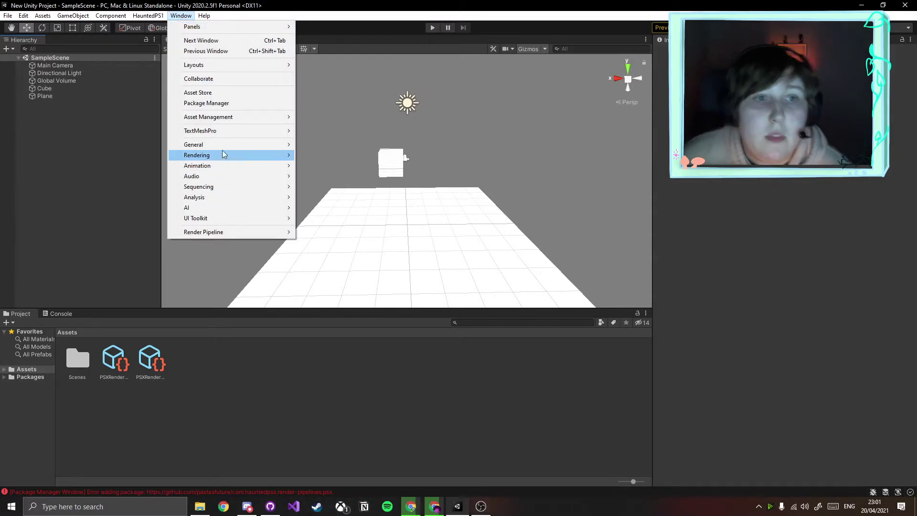
pyautogui.moveTo(222, 146)
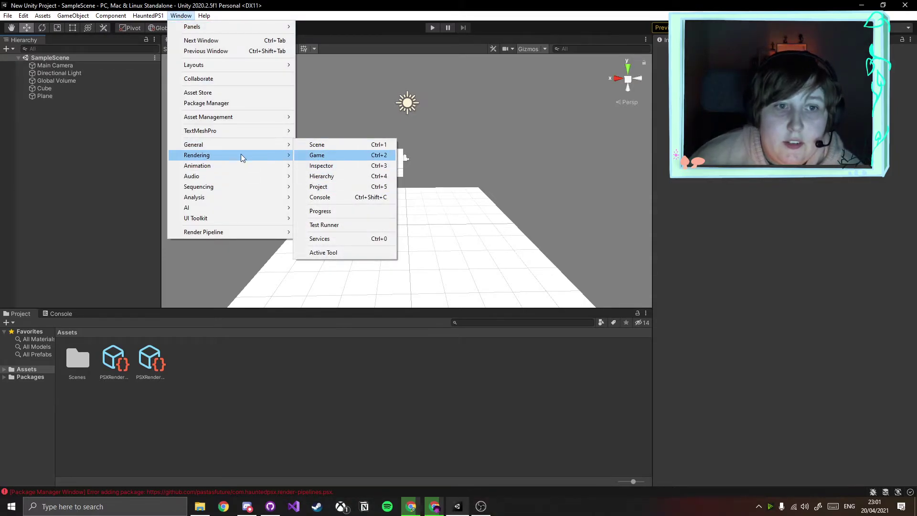
pyautogui.click(320, 159)
pyautogui.moveTo(536, 107); pyautogui.dragTo(652, 161)
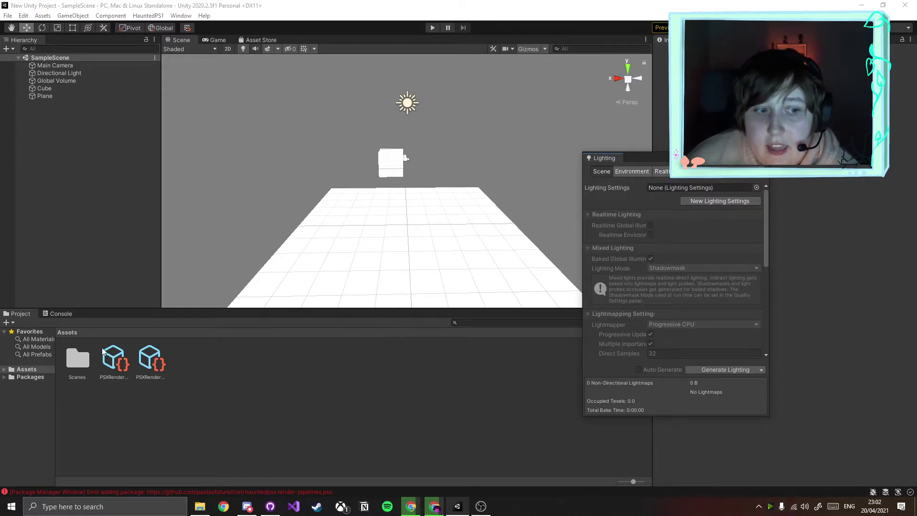
pyautogui.click(718, 202)
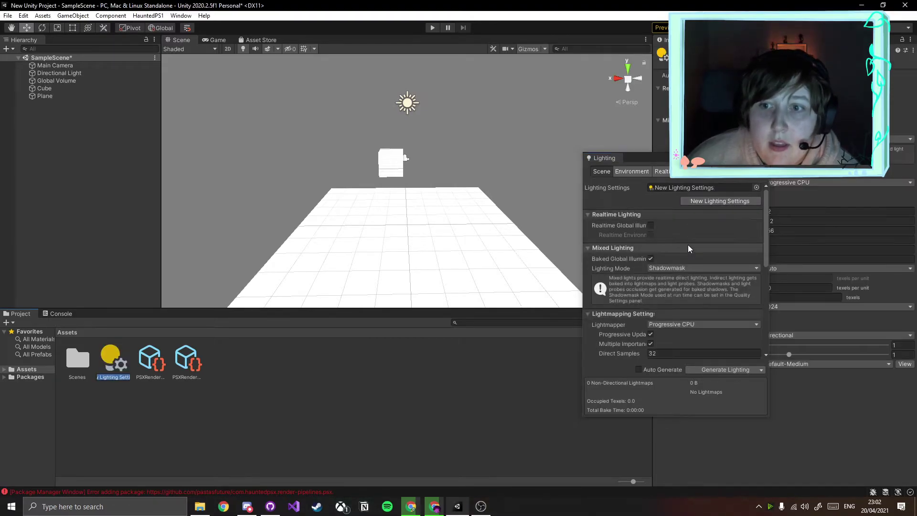
# Enable Realtime Global Illumination and Auto Generate in the new lighting settings
pyautogui.click(651, 225)
pyautogui.moveTo(683, 157); pyautogui.dragTo(626, 137)
pyautogui.click(598, 349)
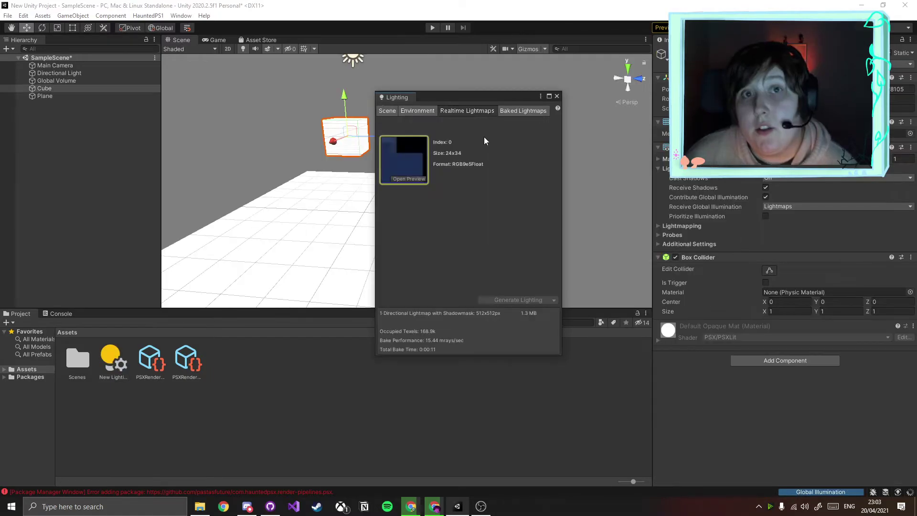
# Preview the baked lightmap, review the realtime lightmaps and close the Lighting window
pyautogui.click(510, 112)
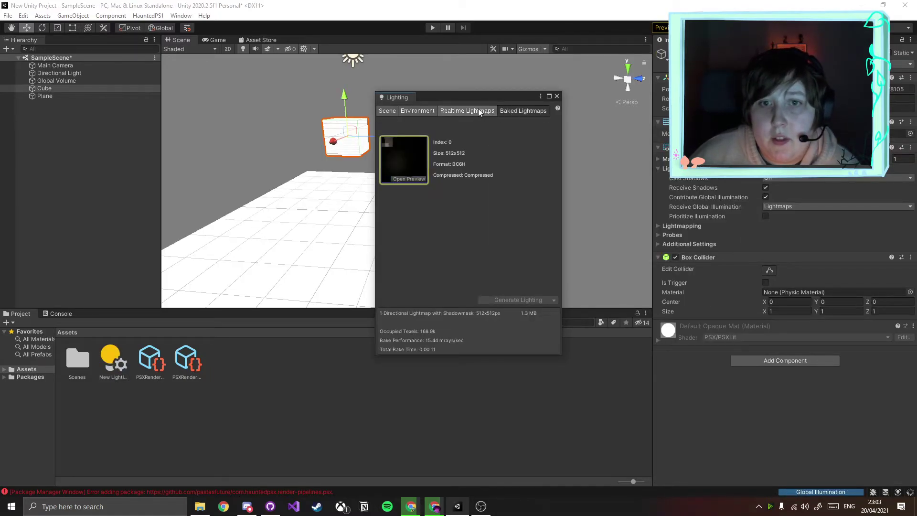
pyautogui.click(403, 179)
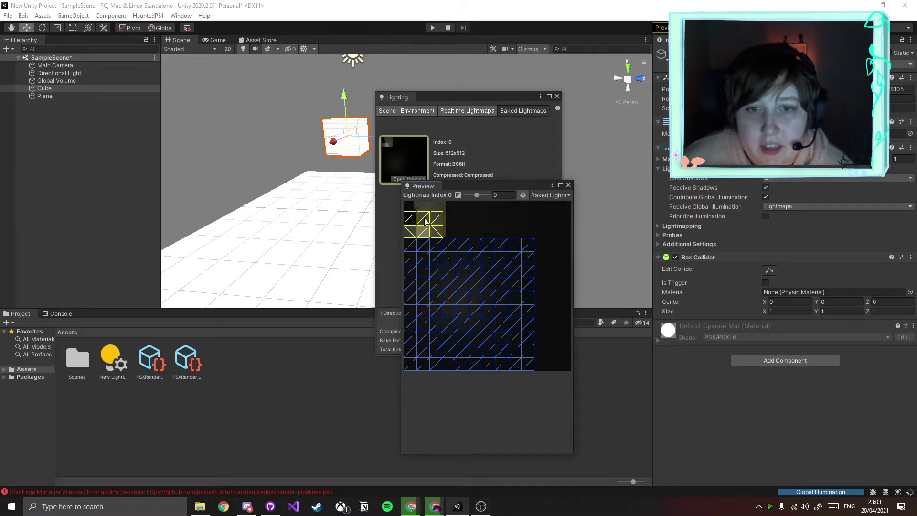
pyautogui.click(568, 186)
pyautogui.click(475, 111)
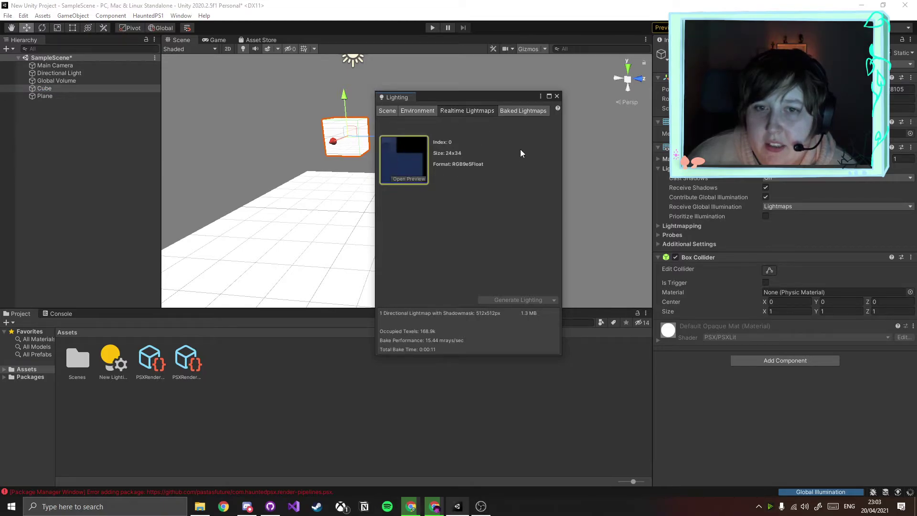
pyautogui.click(557, 95)
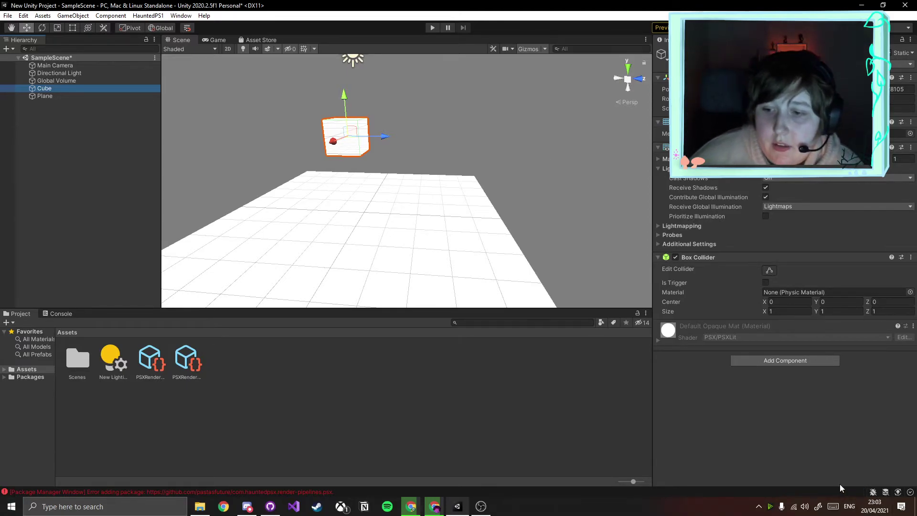
# Switch Is PSX Quality Enabled off and back on in the Quality Override Volume to compare the scene's look
pyautogui.click(366, 194)
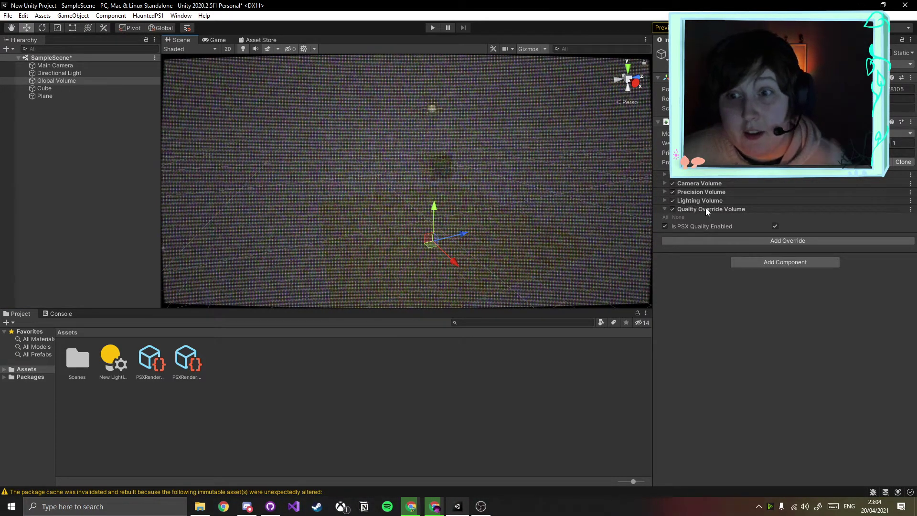
pyautogui.moveTo(524, 197)
pyautogui.mouseDown(button='middle')
pyautogui.moveTo(530, 215)
pyautogui.moveTo(534, 196)
pyautogui.mouseUp(button='middle')
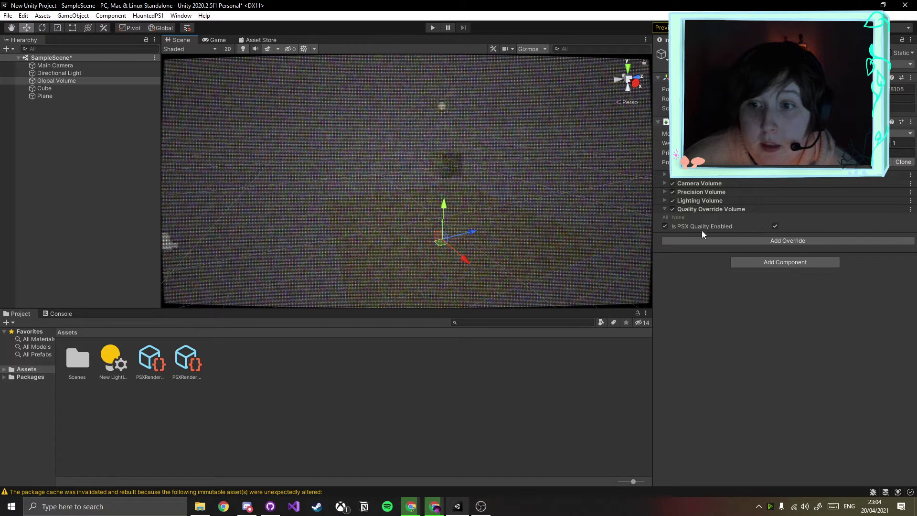
pyautogui.click(775, 227)
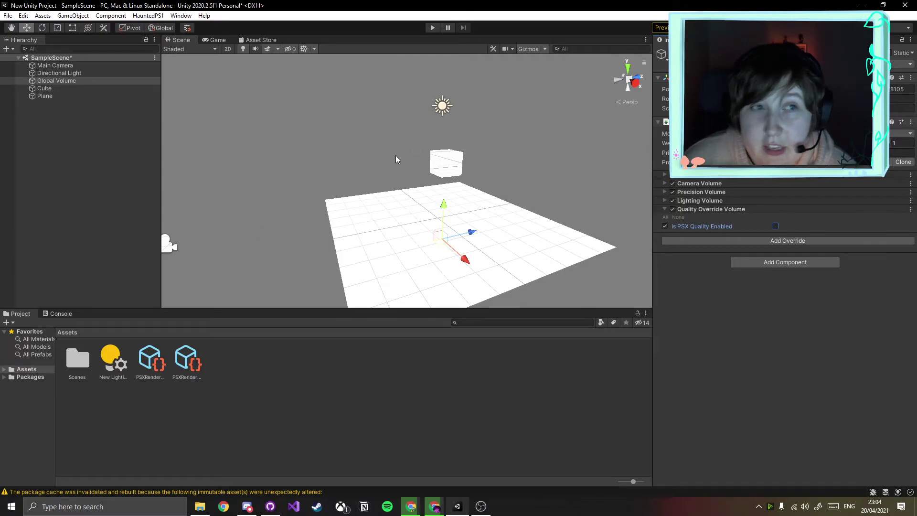
pyautogui.click(775, 227)
pyautogui.moveTo(522, 200); pyautogui.dragTo(513, 223, button='middle')
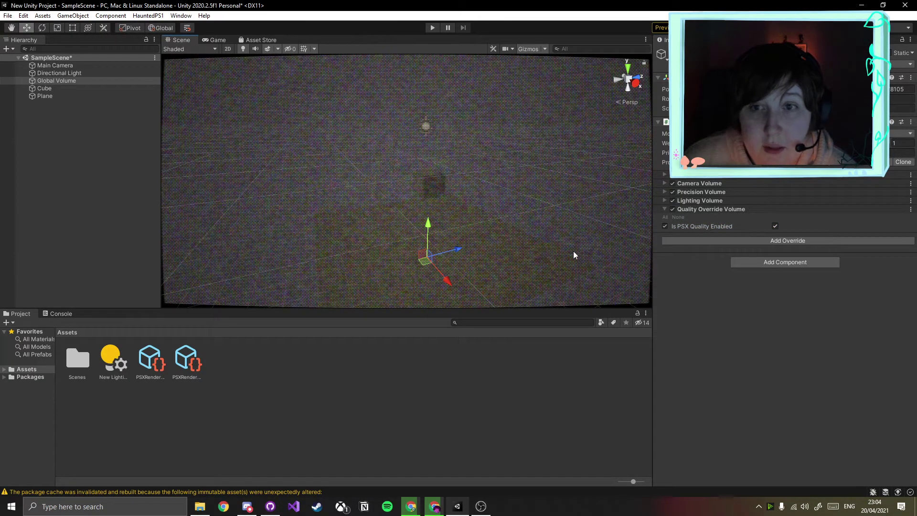
# Add the HauntedPS1 Cathode Ray Tube override to the Global Volume with all of its settings enabled
pyautogui.click(703, 241)
pyautogui.click(744, 277)
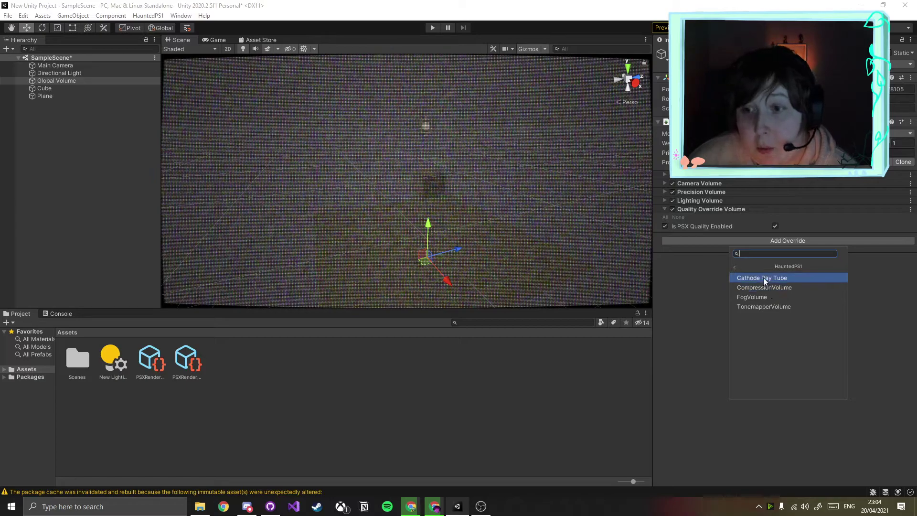
pyautogui.click(763, 277)
pyautogui.click(666, 244)
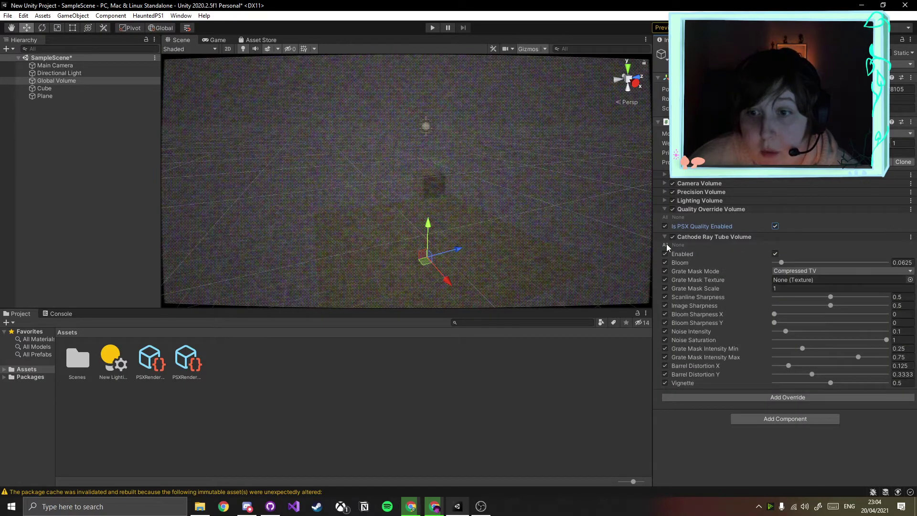
# Switch the Cathode Ray Tube effect off and back on to compare the scene with and without it
pyautogui.click(774, 253)
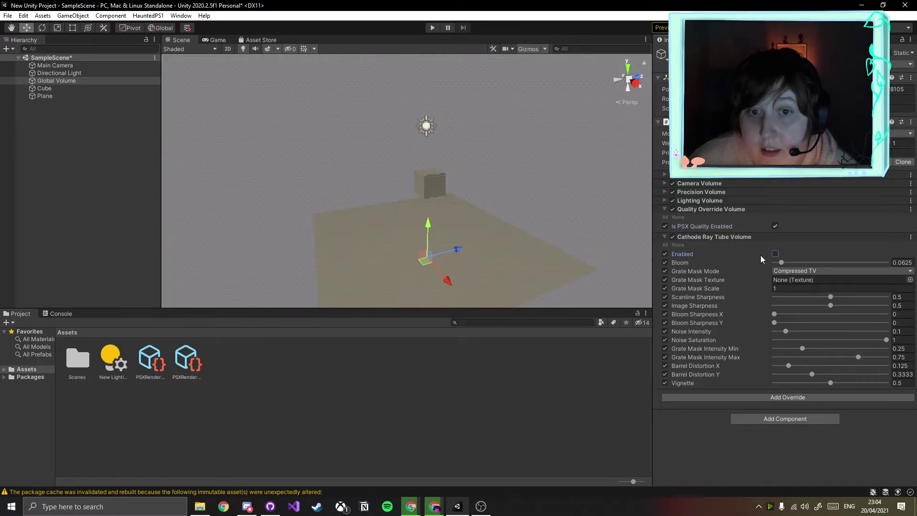
pyautogui.moveTo(557, 241); pyautogui.dragTo(549, 235, button='middle')
pyautogui.moveTo(641, 256); pyautogui.dragTo(167, 250, button='middle')
pyautogui.moveTo(501, 222); pyautogui.dragTo(488, 207, button='middle')
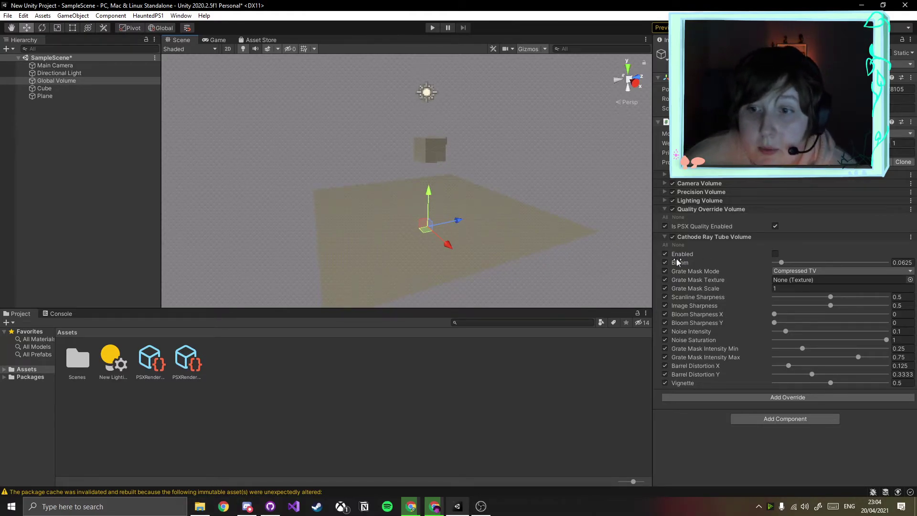
pyautogui.click(666, 253)
pyautogui.click(775, 253)
# Try several Grate Mask Mode options of the Cathode Ray Tube Volume, including VGA Stretched, ending on Texture
pyautogui.click(787, 271)
pyautogui.click(794, 292)
pyautogui.click(789, 271)
pyautogui.click(795, 303)
pyautogui.click(785, 271)
pyautogui.click(793, 313)
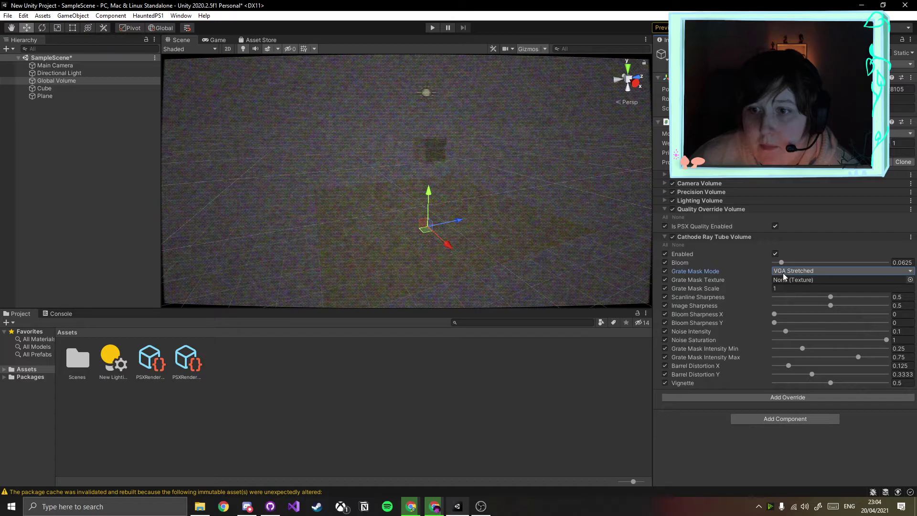
pyautogui.click(782, 270)
pyautogui.click(796, 324)
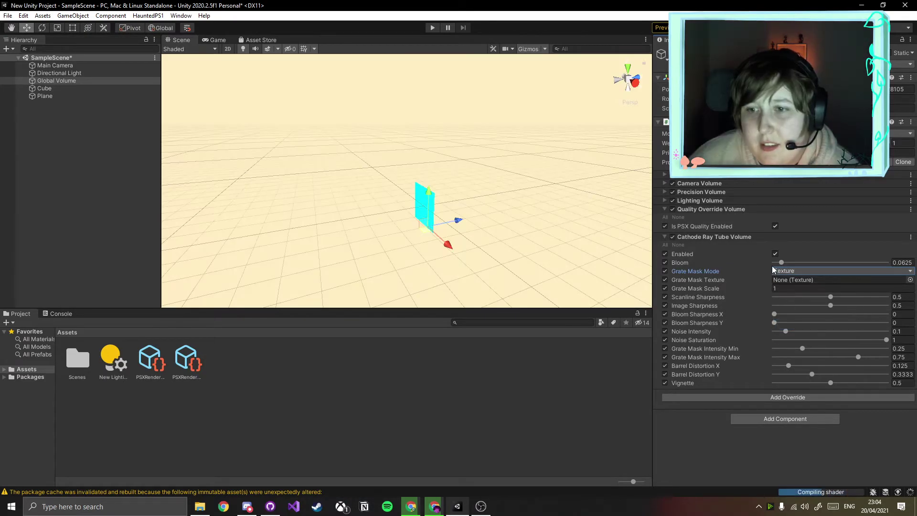
# Set the Cathode Ray Tube Volume's Grate Mask Mode to Compressed TV and turn off the effect's Enabled option
pyautogui.click(782, 274)
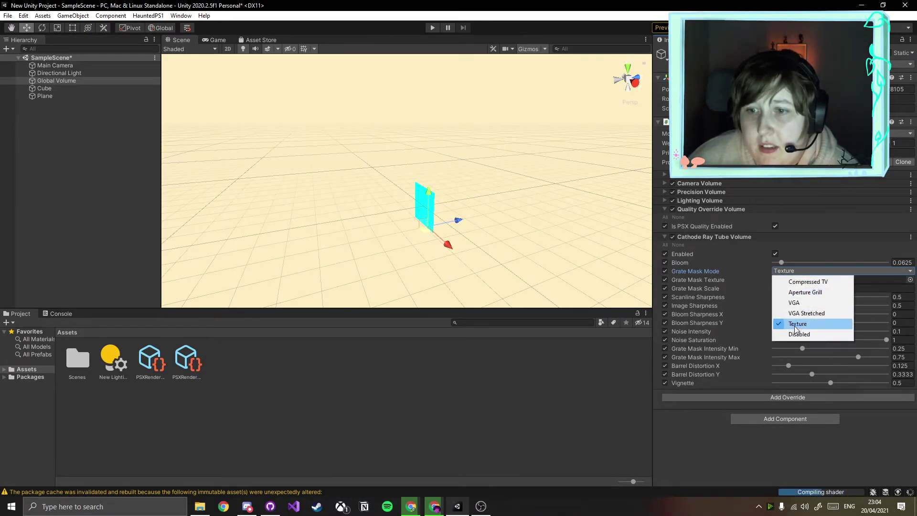
pyautogui.click(793, 282)
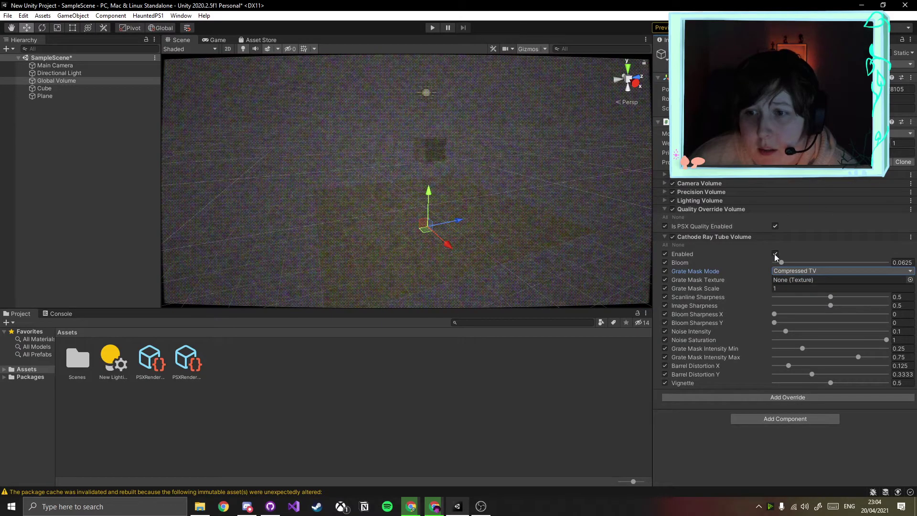
pyautogui.click(775, 254)
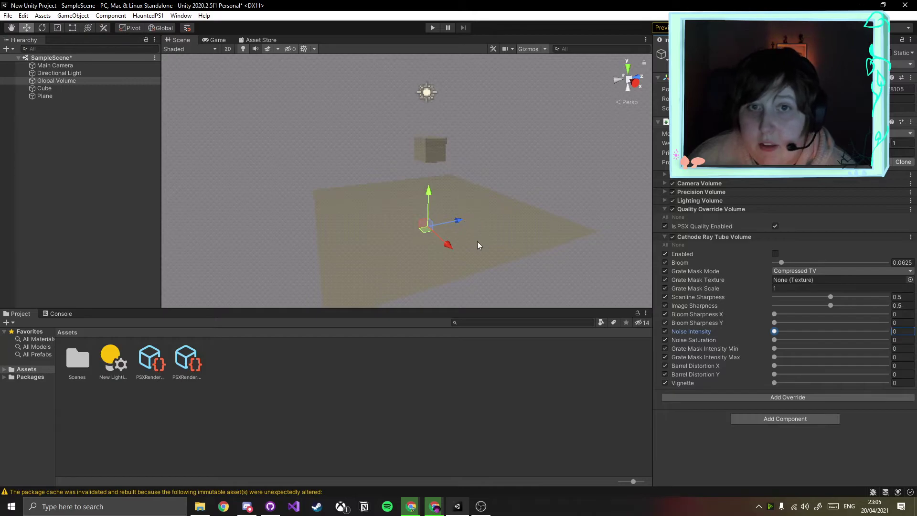
# Examine how the cube and plane render from several angles and distances with the Cathode Ray Tube effect off
pyautogui.moveTo(471, 255); pyautogui.dragTo(543, 243, button='middle')
pyautogui.scroll(6, 497, 228)
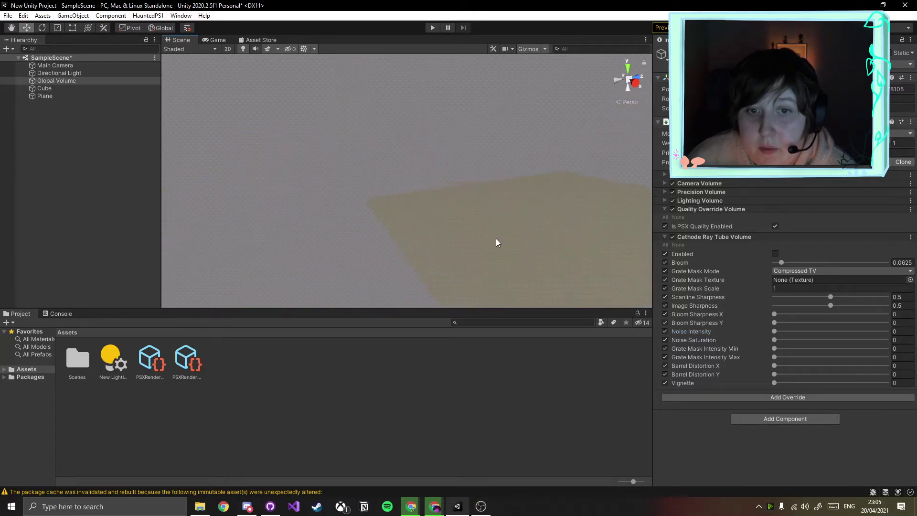
pyautogui.keyDown('alt'); pyautogui.moveTo(557, 205); pyautogui.dragTo(530, 232); pyautogui.keyUp('alt')
pyautogui.scroll(-8, 534, 216)
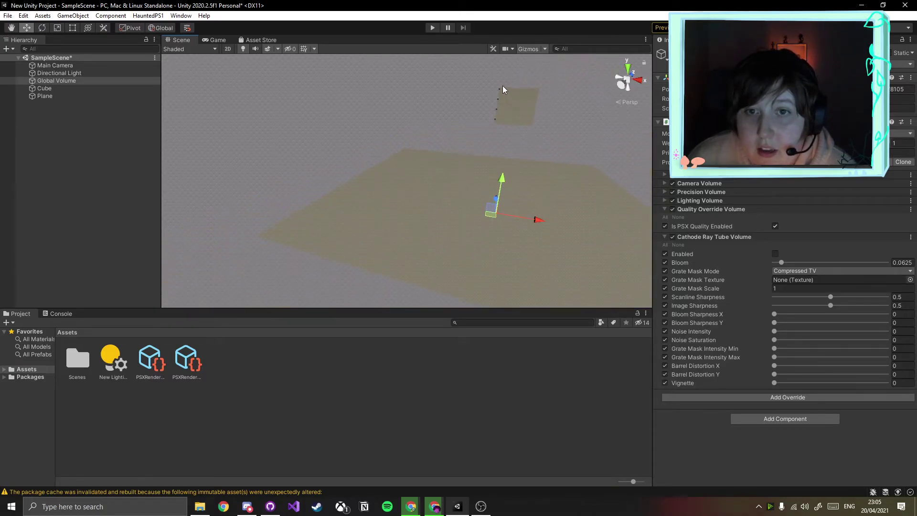
pyautogui.moveTo(518, 176); pyautogui.dragTo(368, 135, button='middle')
pyautogui.scroll(3, 524, 171)
pyautogui.moveTo(524, 171); pyautogui.dragTo(472, 177, button='middle')
pyautogui.moveTo(569, 173); pyautogui.dragTo(493, 170, button='right')
pyautogui.moveTo(479, 195); pyautogui.dragTo(440, 221, button='middle')
pyautogui.moveTo(538, 190); pyautogui.dragTo(546, 206, button='middle')
pyautogui.moveTo(603, 221); pyautogui.dragTo(525, 229, button='right')
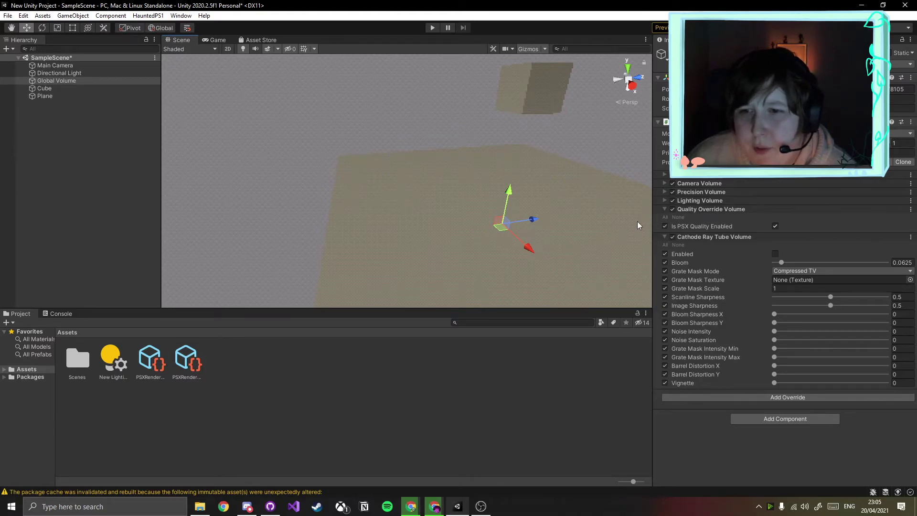
# Try low rasterization resolutions in the Global Volume's Camera Volume, ending on X 158 and Y 31
pyautogui.click(666, 210)
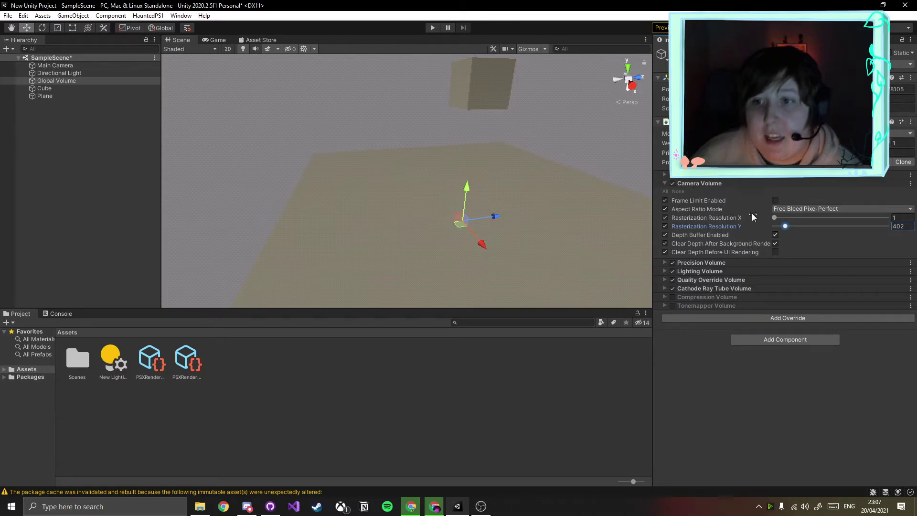
pyautogui.moveTo(774, 217)
pyautogui.mouseDown()
pyautogui.moveTo(836, 219)
pyautogui.moveTo(789, 219)
pyautogui.mouseUp()
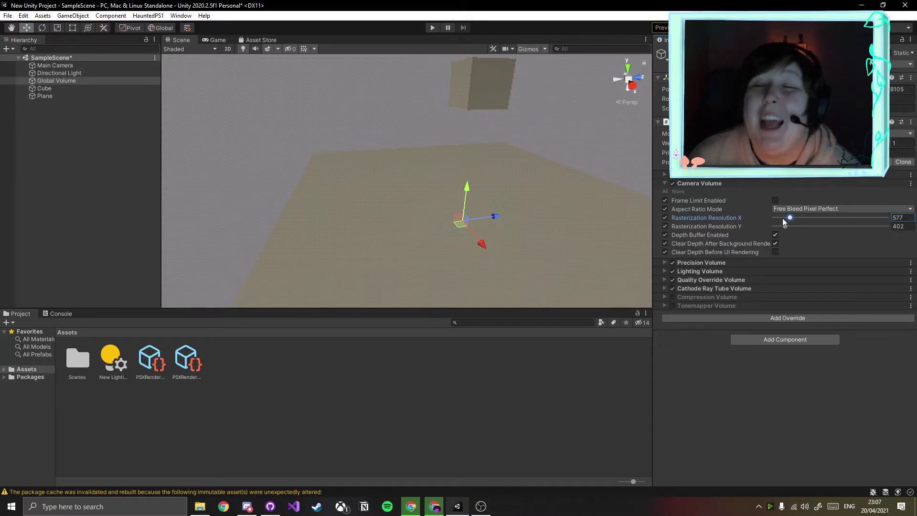
pyautogui.moveTo(782, 226)
pyautogui.mouseDown()
pyautogui.moveTo(815, 230)
pyautogui.moveTo(776, 231)
pyautogui.mouseUp()
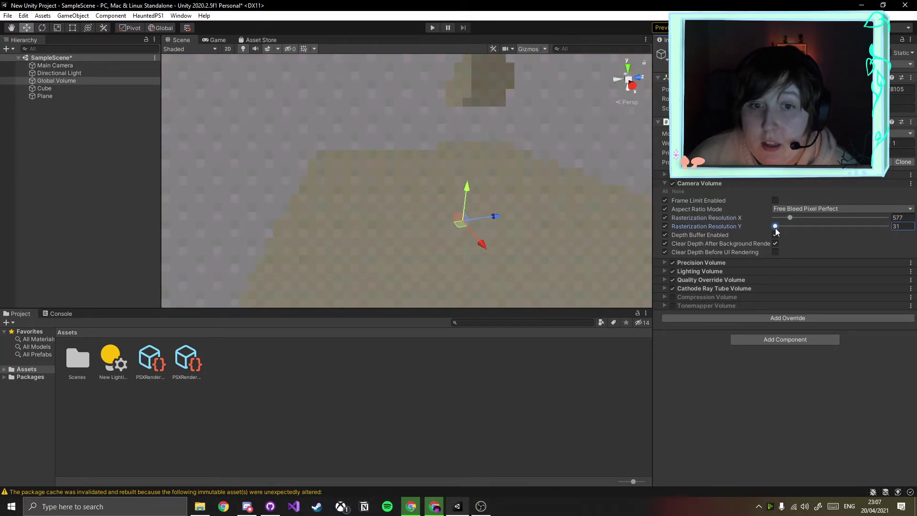
pyautogui.moveTo(423, 215); pyautogui.dragTo(332, 168, button='middle')
pyautogui.moveTo(790, 219)
pyautogui.mouseDown()
pyautogui.moveTo(774, 220)
pyautogui.moveTo(853, 220)
pyautogui.moveTo(778, 225)
pyautogui.mouseUp()
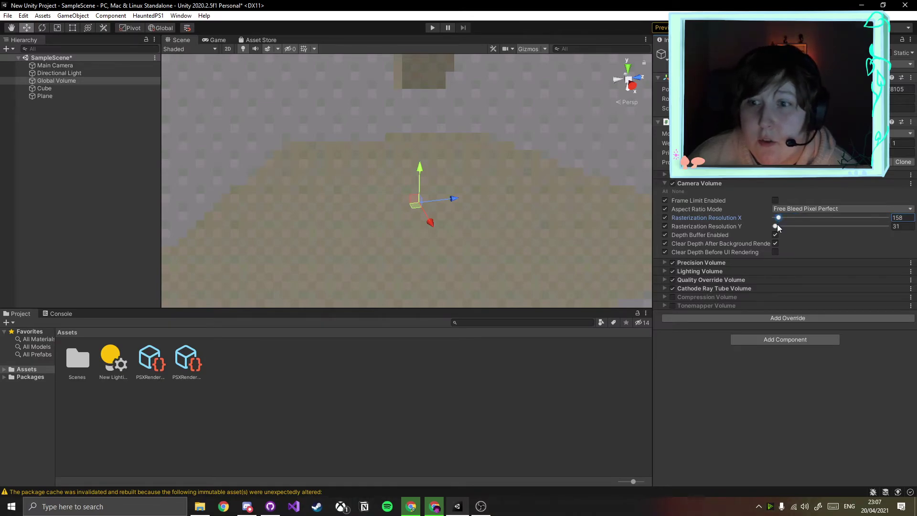
# Try high rasterization resolutions in the Camera Volume, with Y at 4096 and X at 1676, and check the scene
pyautogui.click(665, 218)
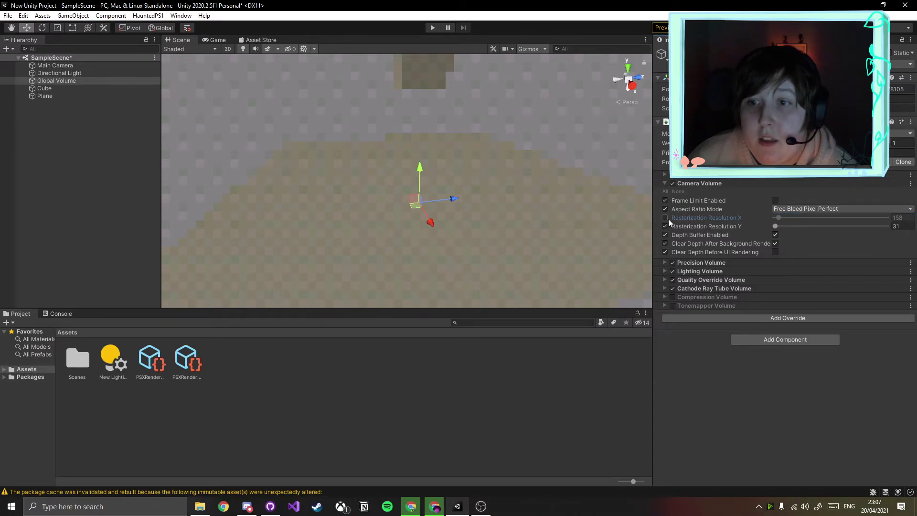
pyautogui.moveTo(780, 226); pyautogui.dragTo(843, 228)
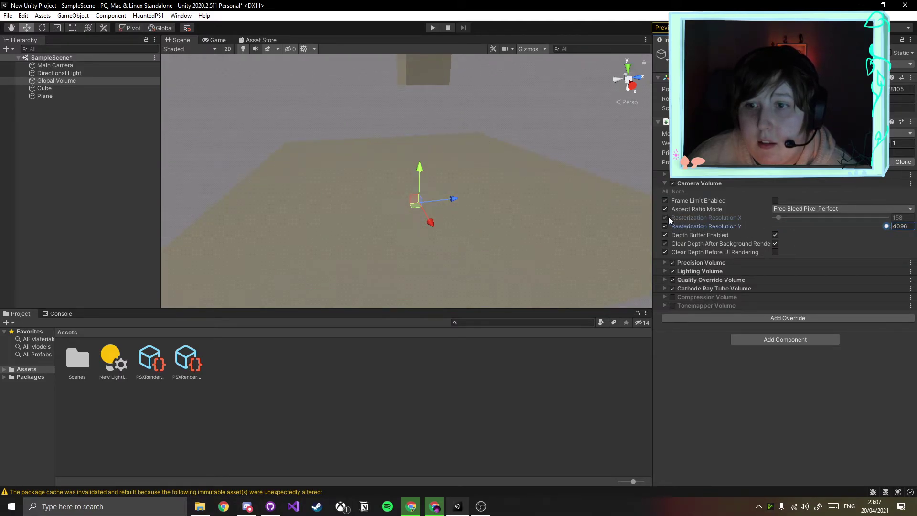
pyautogui.moveTo(779, 218); pyautogui.dragTo(820, 218)
pyautogui.scroll(10, 444, 217)
pyautogui.scroll(-10, 443, 212)
pyautogui.scroll(-4, 494, 182)
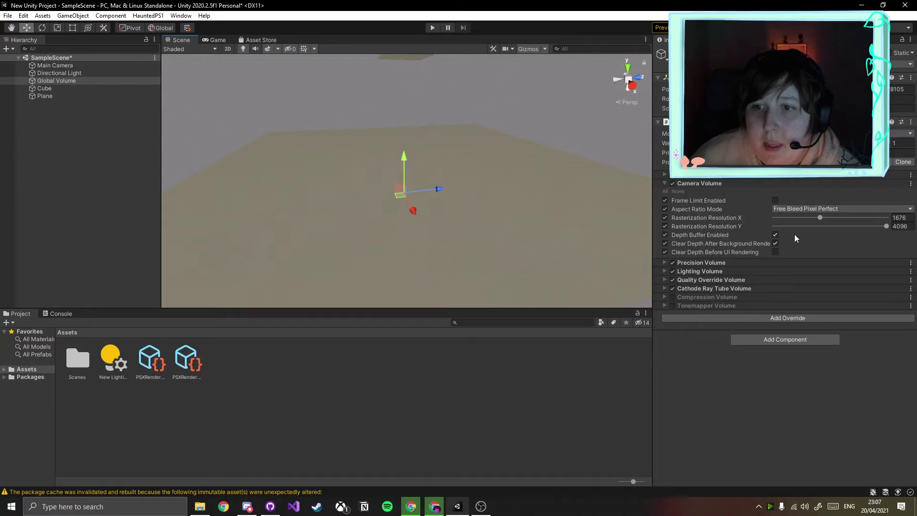
pyautogui.click(666, 184)
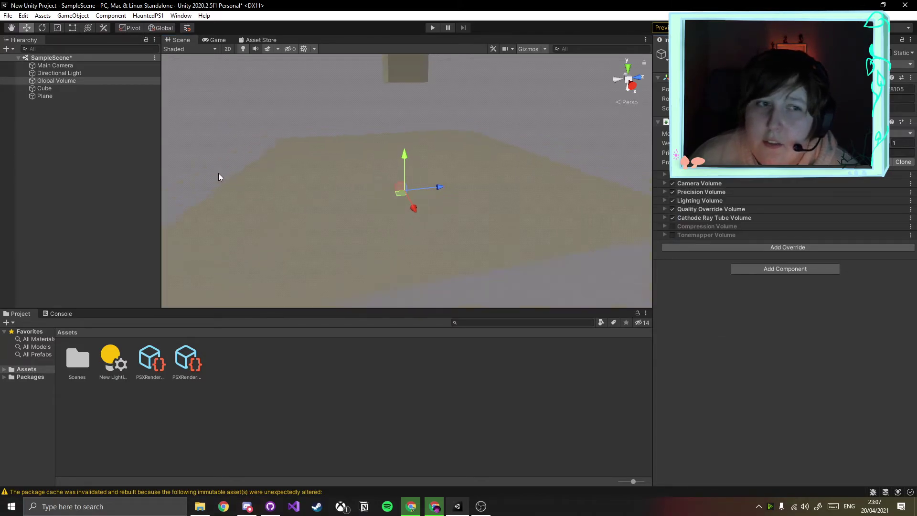
# Save SampleScene and display it in the Game view
pyautogui.click(60, 118)
pyautogui.click(97, 57)
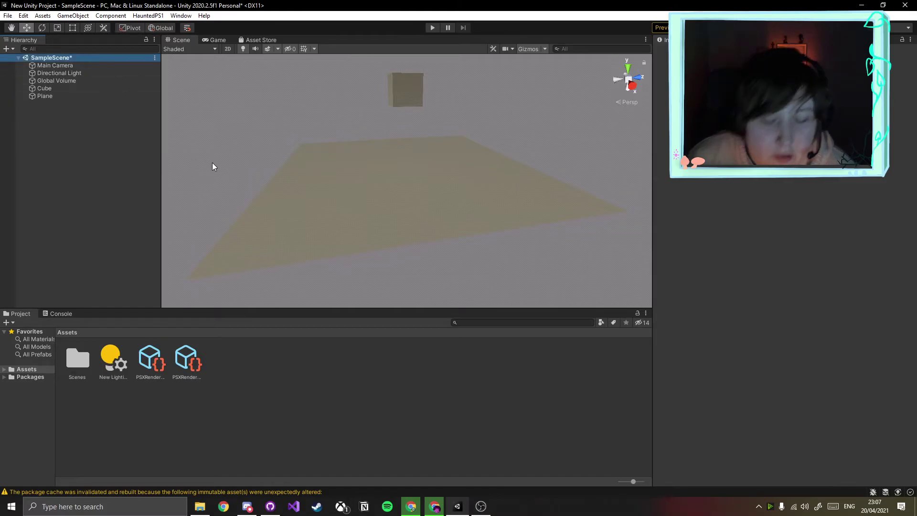
pyautogui.hotkey('ctrl', 's')
pyautogui.click(216, 40)
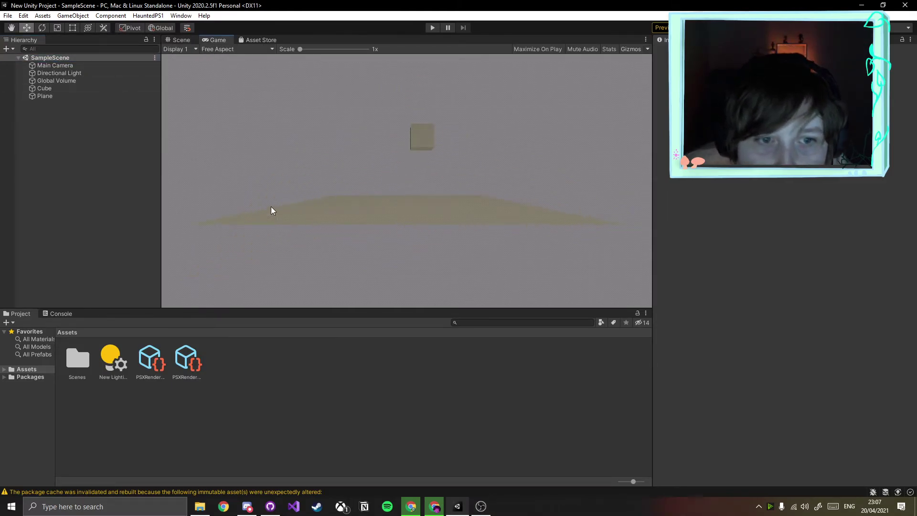
# Set the Global Volume's Camera Volume rasterization resolution to X 484 and Y 328, and deselect the volume
pyautogui.click(72, 82)
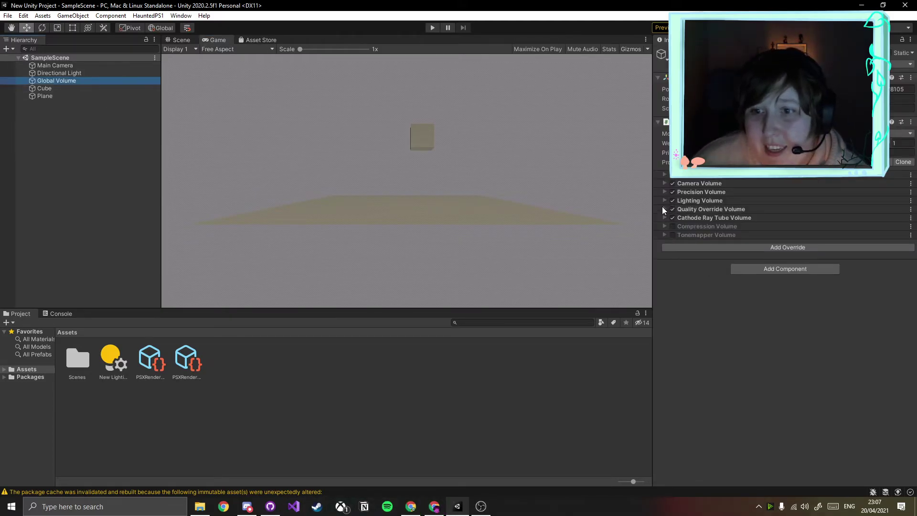
pyautogui.click(664, 183)
pyautogui.moveTo(856, 226); pyautogui.dragTo(790, 224)
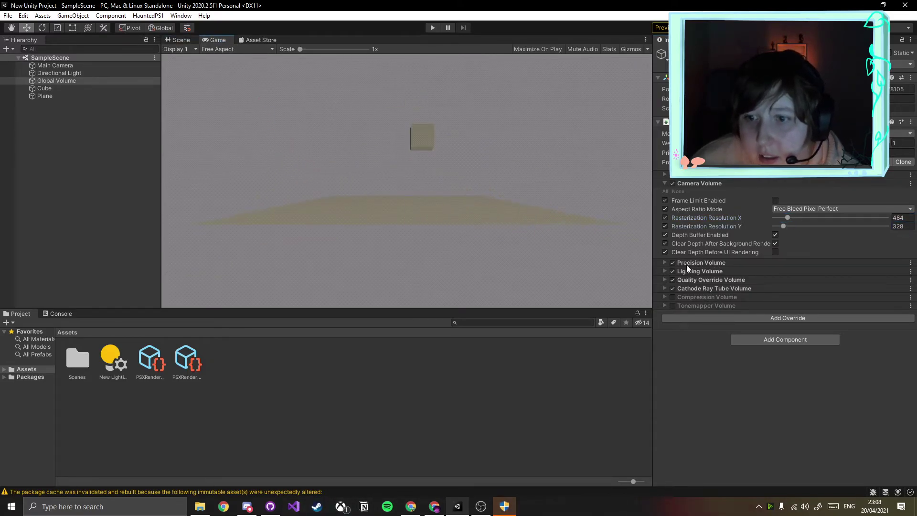
pyautogui.click(124, 193)
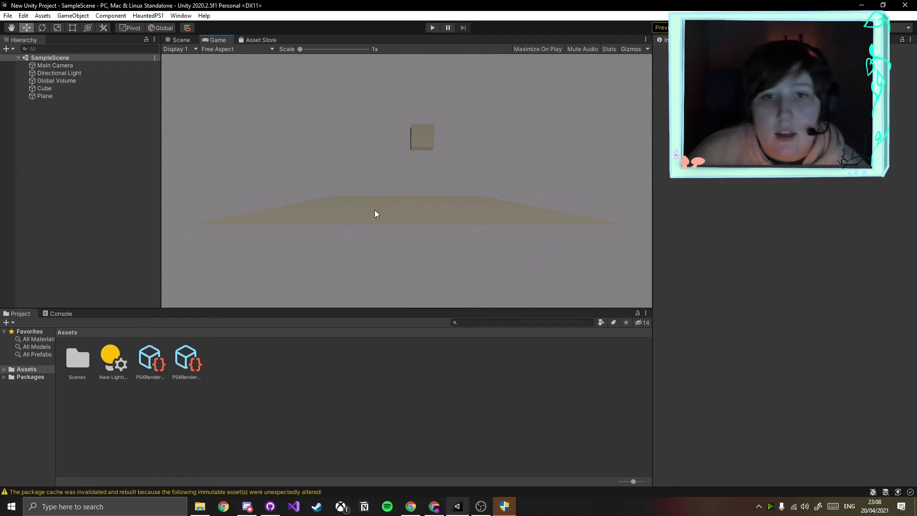
# Return to the Scene view and add a Point Light to the scene
pyautogui.click(174, 40)
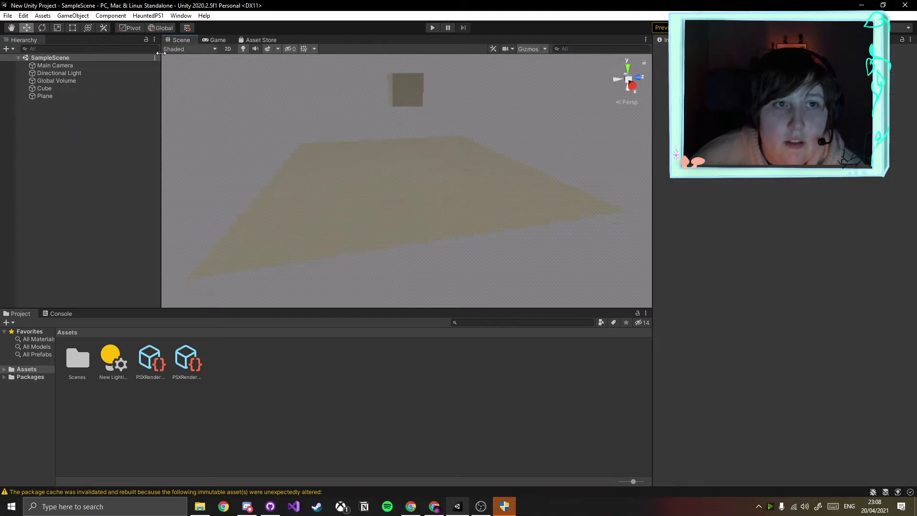
pyautogui.rightClick(92, 133)
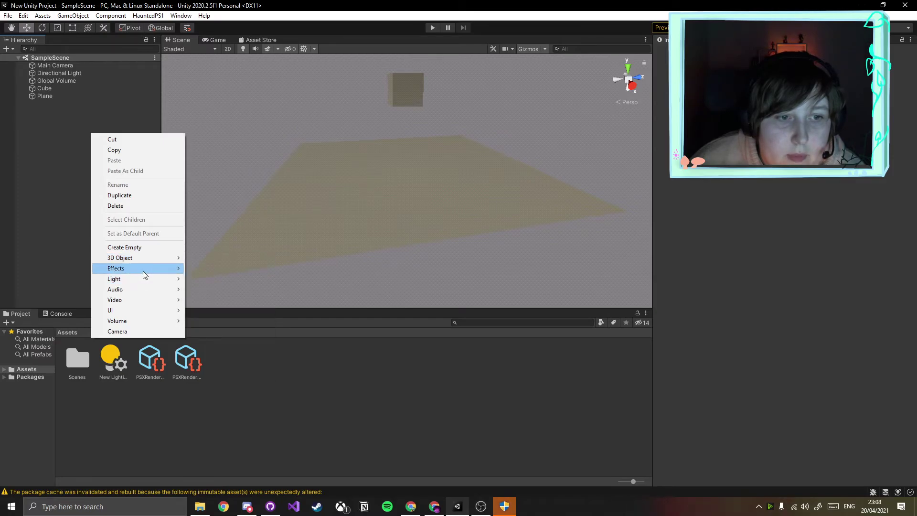
pyautogui.moveTo(145, 279)
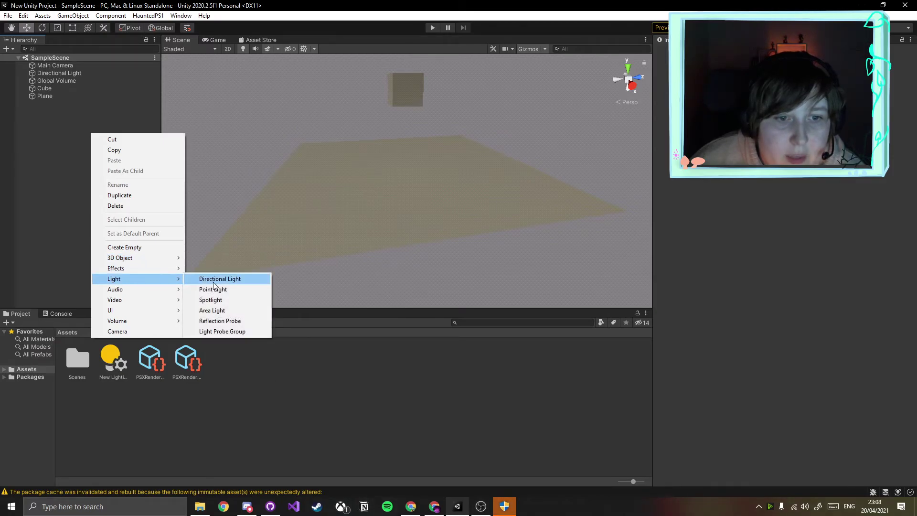
pyautogui.click(210, 289)
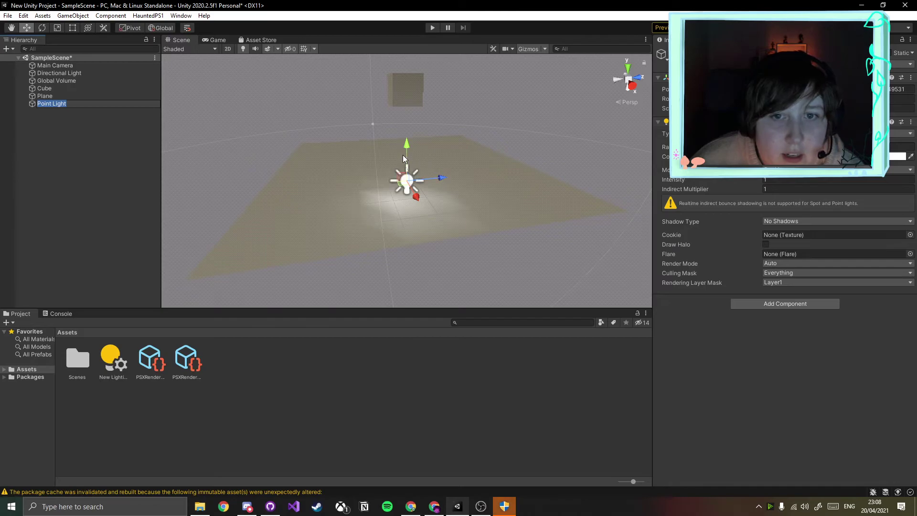
# Move the Point Light to just above the plane near one of its edges and set its intensity to 2
pyautogui.moveTo(405, 150); pyautogui.dragTo(393, 126)
pyautogui.moveTo(444, 162); pyautogui.dragTo(353, 171)
pyautogui.moveTo(311, 127); pyautogui.dragTo(335, 150)
pyautogui.moveTo(759, 179)
pyautogui.mouseDown()
pyautogui.moveTo(785, 178)
pyautogui.moveTo(770, 179)
pyautogui.mouseUp()
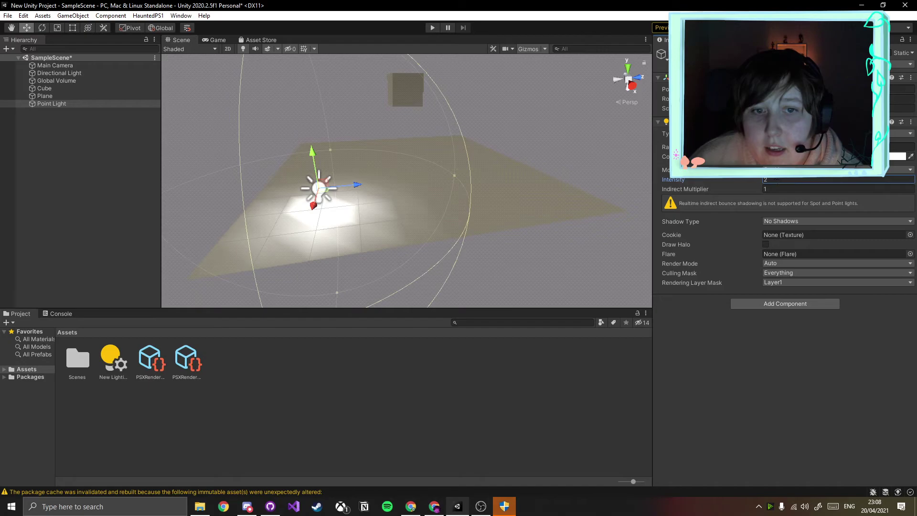
# Examine the Point Light's effect on the plane and cube from several angles, including with nothing selected
pyautogui.moveTo(441, 190); pyautogui.dragTo(377, 230, button='middle')
pyautogui.moveTo(377, 230); pyautogui.dragTo(363, 216, button='right')
pyautogui.moveTo(363, 216); pyautogui.dragTo(290, 199, button='middle')
pyautogui.moveTo(291, 199); pyautogui.dragTo(370, 207, button='right')
pyautogui.moveTo(371, 207); pyautogui.dragTo(381, 239, button='middle')
pyautogui.moveTo(380, 234); pyautogui.dragTo(292, 236, button='right')
pyautogui.moveTo(353, 253); pyautogui.dragTo(468, 239, button='middle')
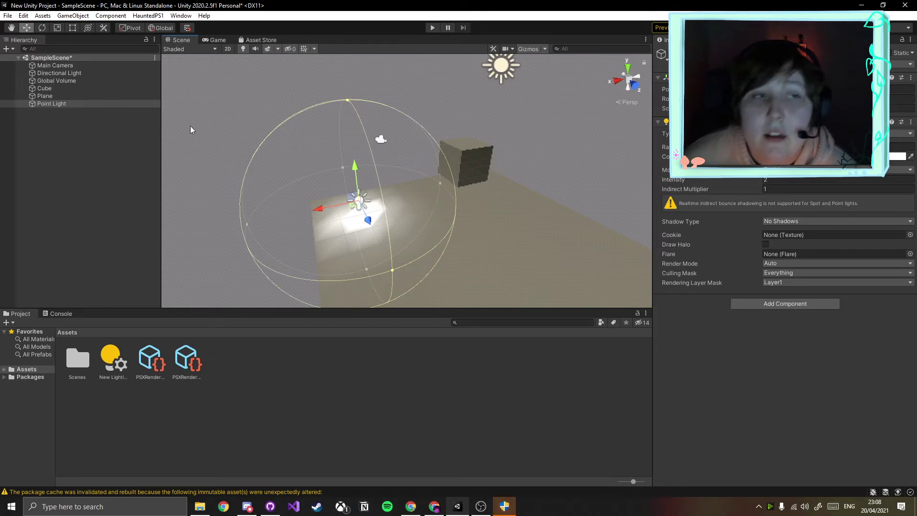
pyautogui.click(107, 164)
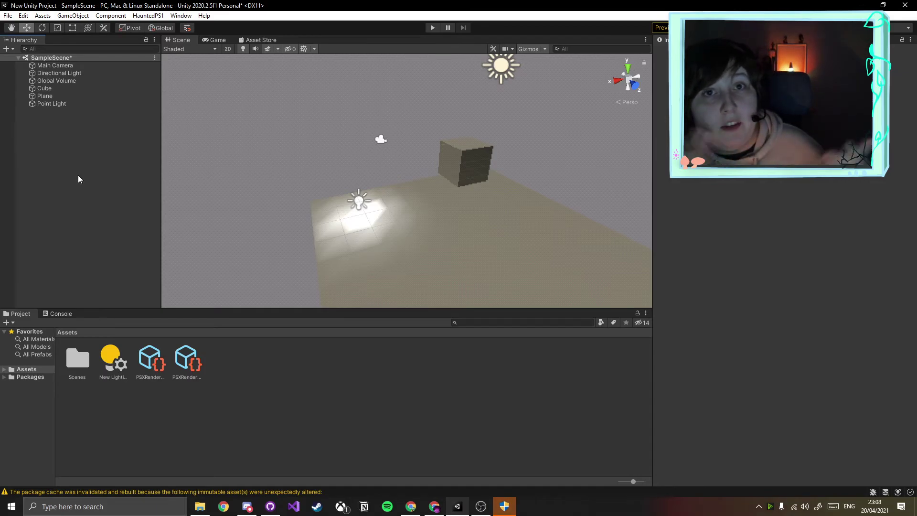
# Review the Global Volume's Quality Override, Camera, and sky and framebuffer dither settings, leaving the overrides collapsed
pyautogui.click(91, 80)
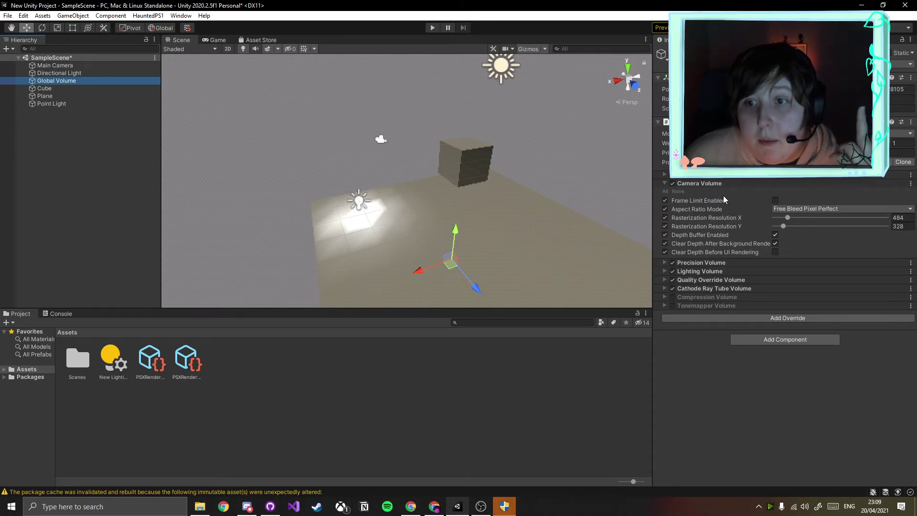
pyautogui.click(664, 183)
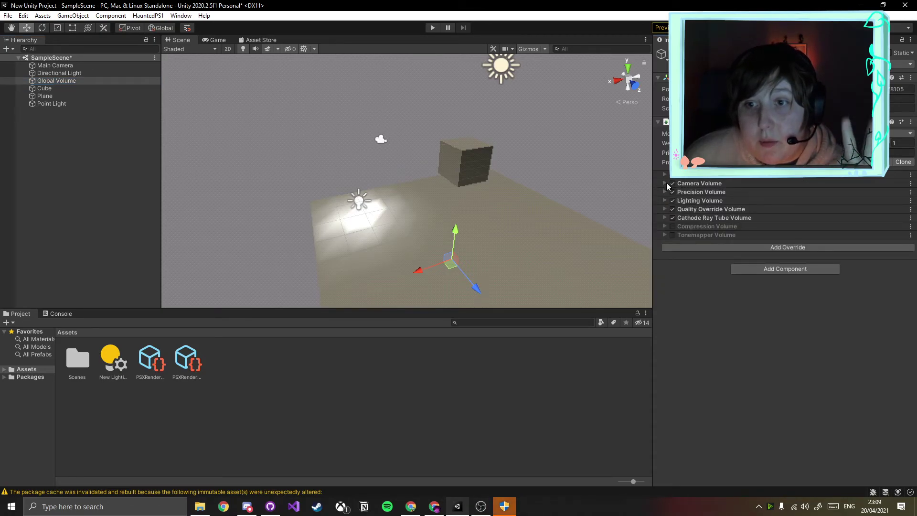
pyautogui.click(665, 209)
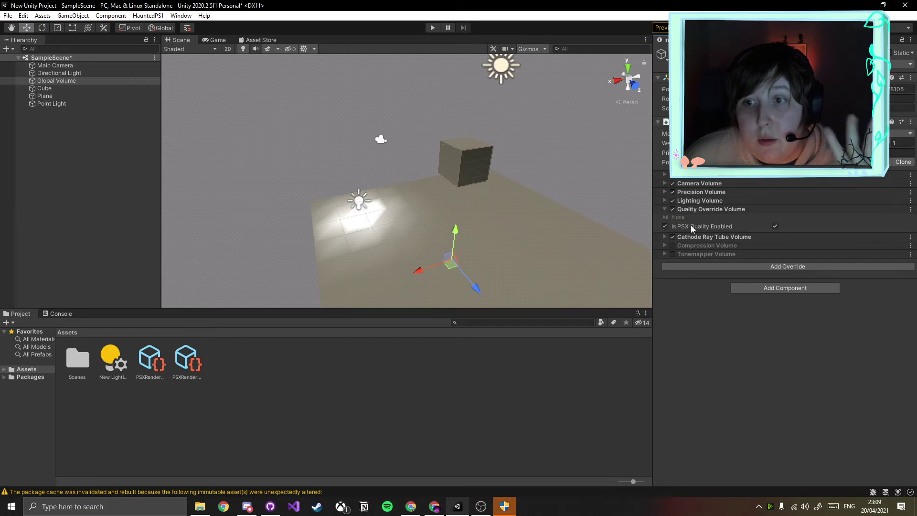
pyautogui.click(665, 209)
pyautogui.click(664, 184)
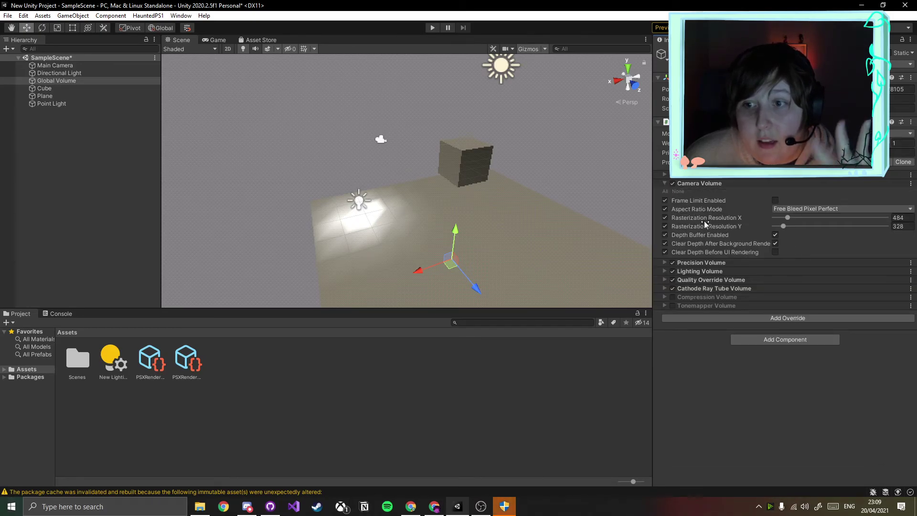
pyautogui.click(665, 175)
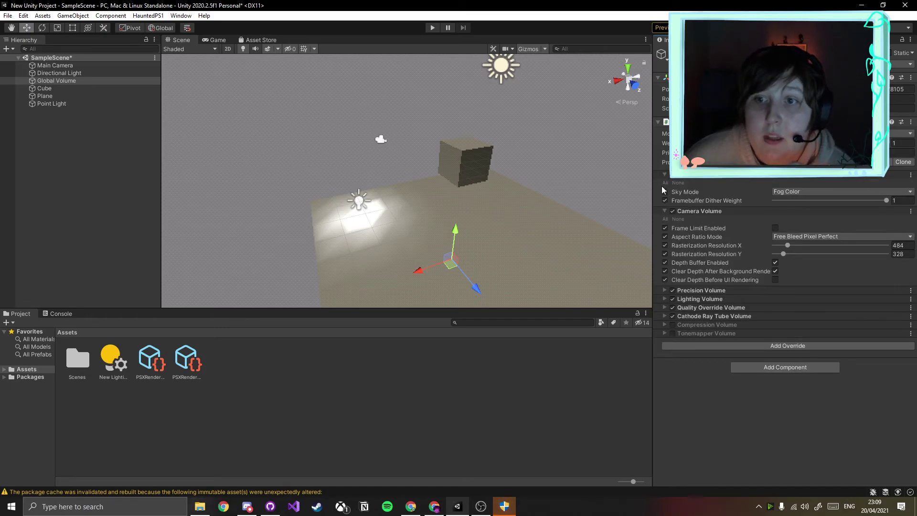
pyautogui.click(665, 174)
pyautogui.click(664, 183)
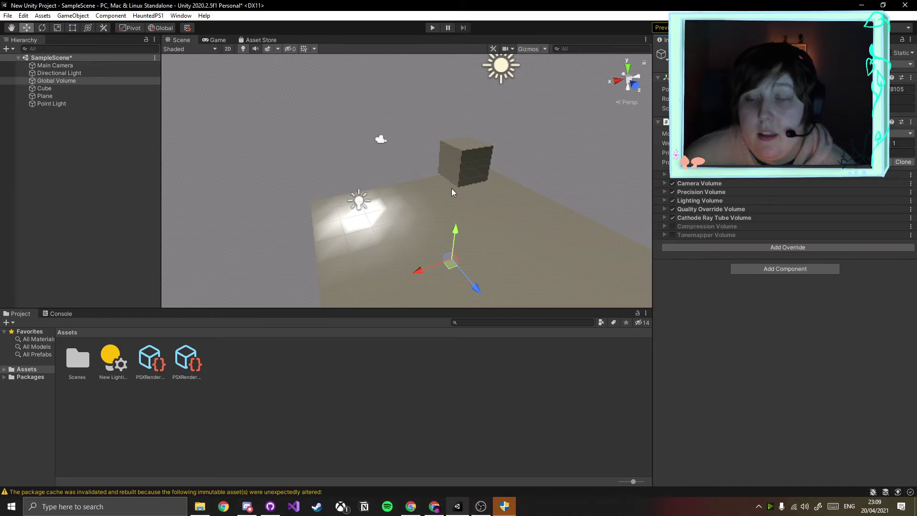
# Inspect the settings of the PSXRenderPipelineResources and PSXRenderPipelineAsset files in the project's Assets
pyautogui.click(90, 204)
pyautogui.click(148, 349)
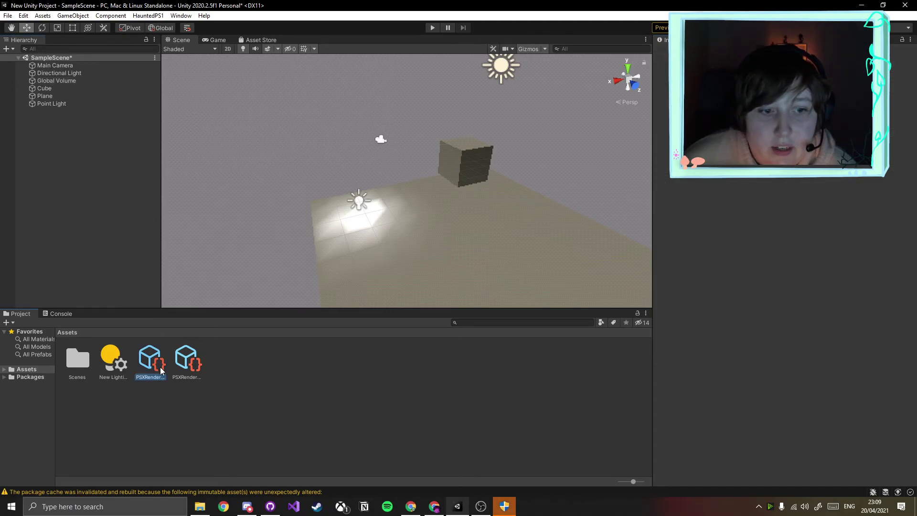
pyautogui.click(188, 362)
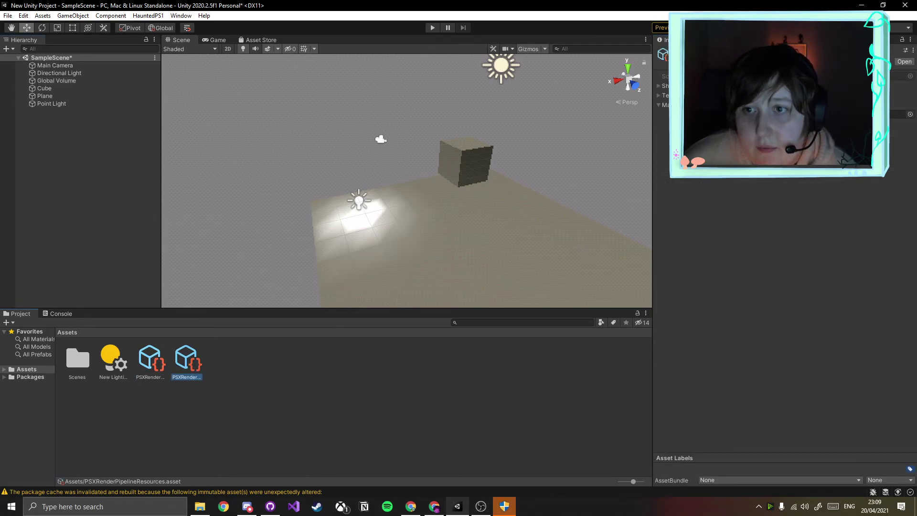
pyautogui.click(150, 362)
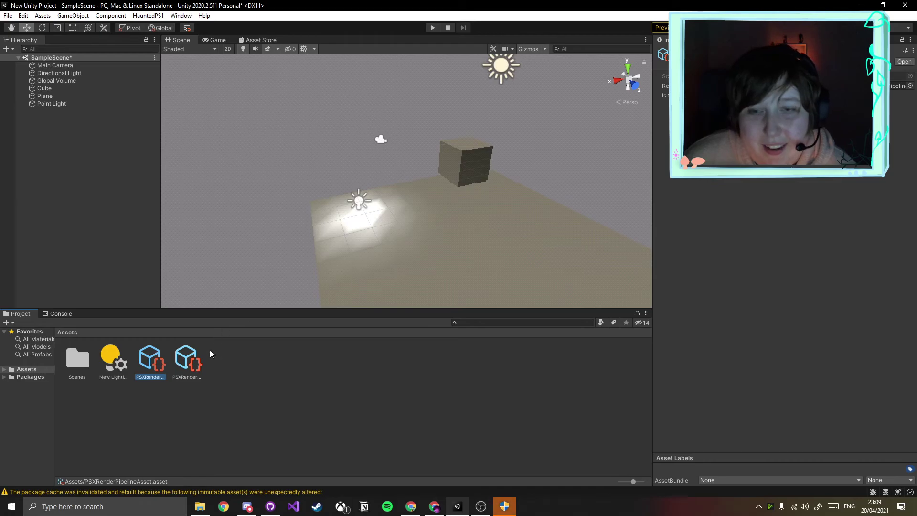
# Inspect the texture settings stored in the PSXRenderPipelineResources asset
pyautogui.click(172, 369)
pyautogui.click(186, 367)
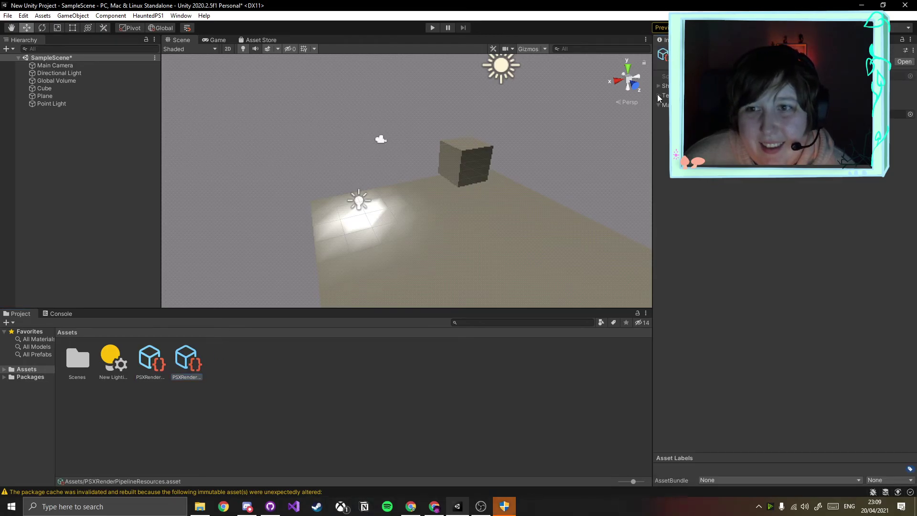
pyautogui.click(660, 96)
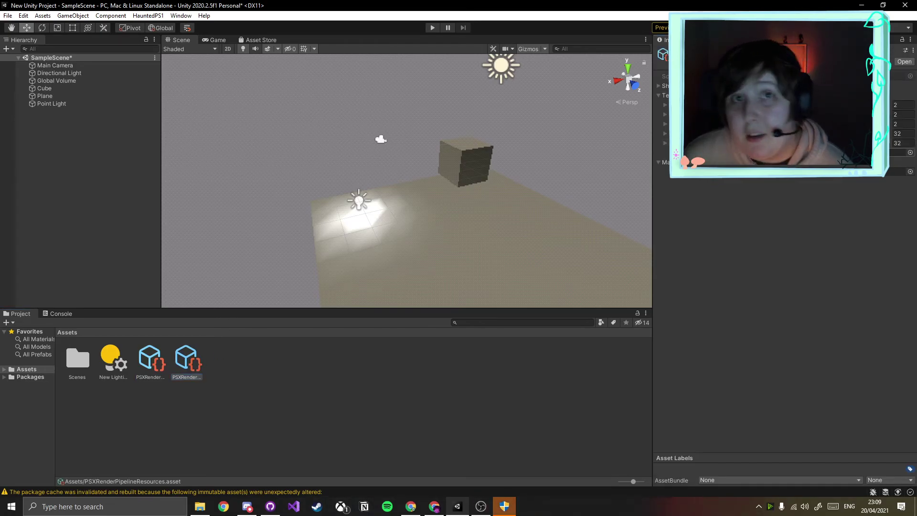
pyautogui.moveTo(626, 160); pyautogui.dragTo(573, 172, button='middle')
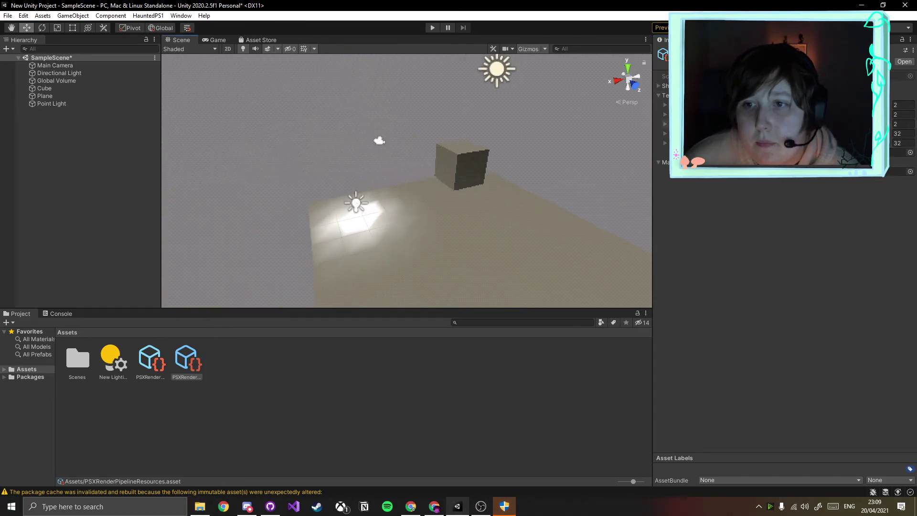
# Check the environment lighting settings and the available skybox materials, leaving the scene's skybox material as it is
pyautogui.click(181, 15)
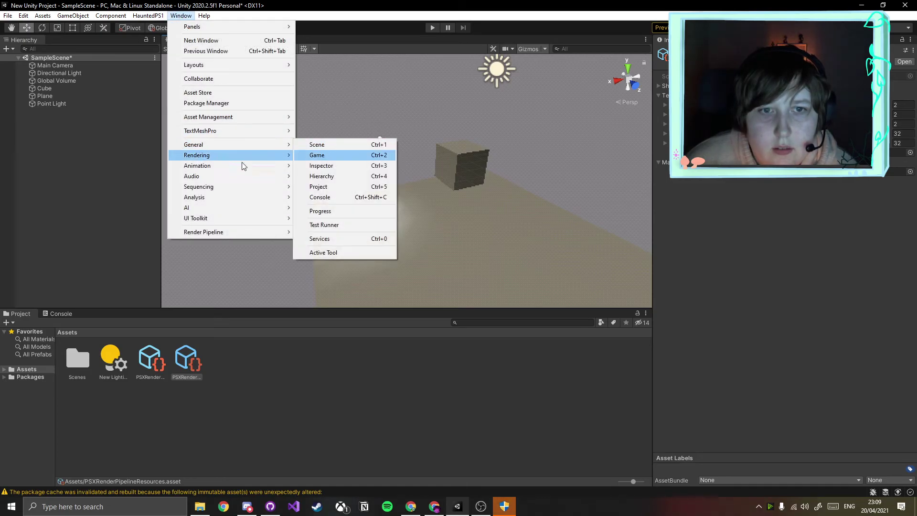
pyautogui.moveTo(232, 155)
pyautogui.click(315, 157)
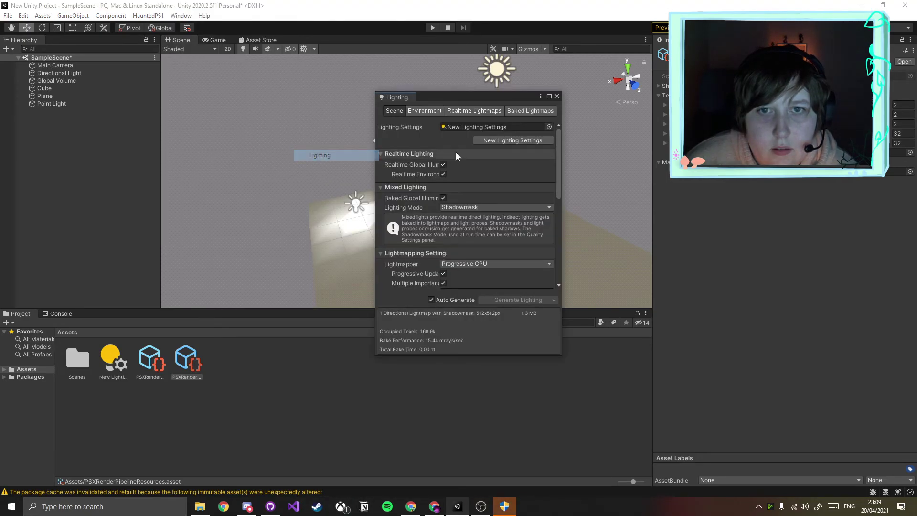
pyautogui.click(424, 111)
pyautogui.click(549, 137)
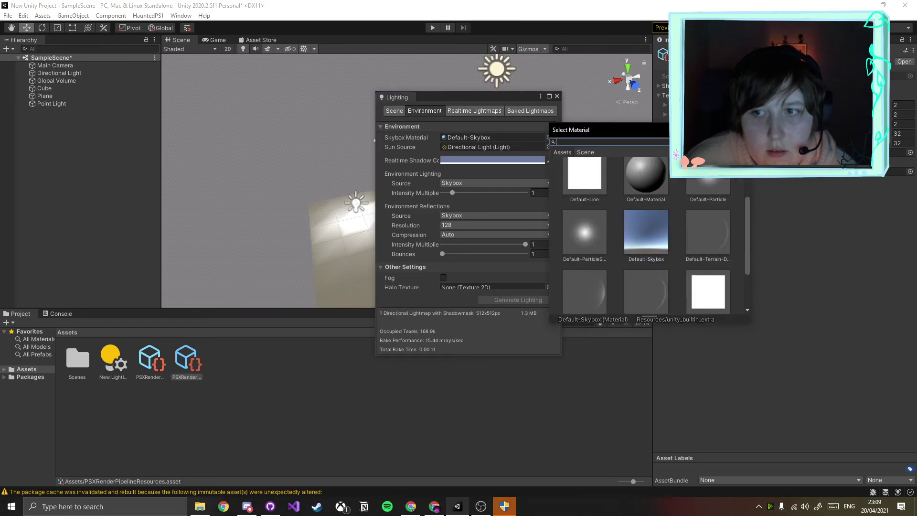
pyautogui.press('Escape')
pyautogui.click(557, 96)
pyautogui.moveTo(460, 136); pyautogui.dragTo(325, 123, button='middle')
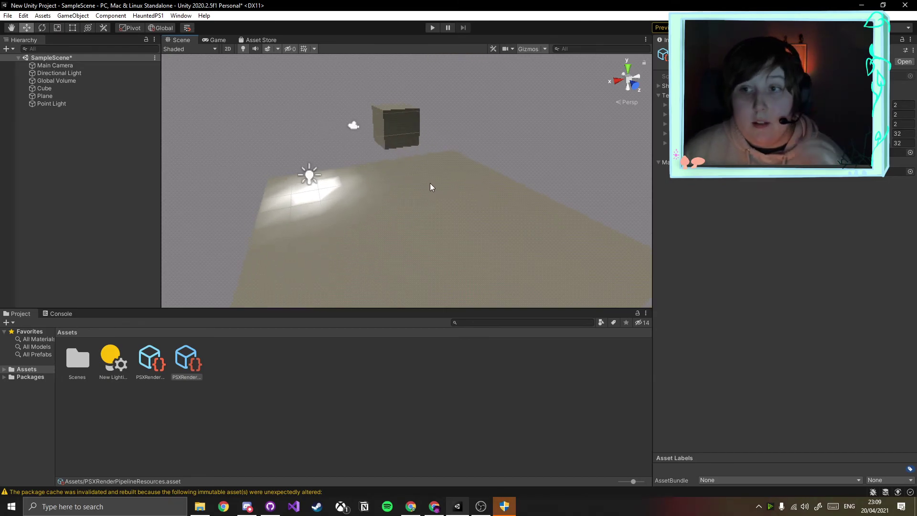
# Set the Sky Mode of the Global Volume's sky override to Skybox
pyautogui.click(72, 74)
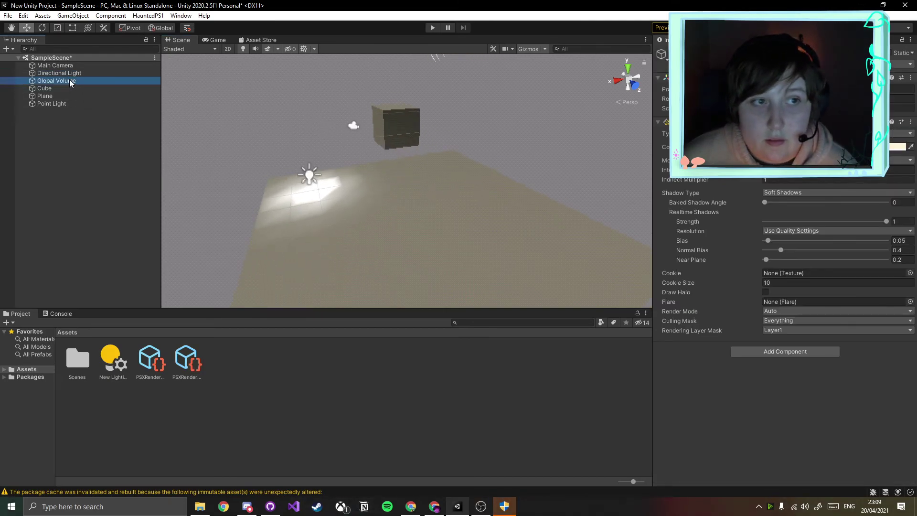
pyautogui.click(69, 81)
pyautogui.click(666, 175)
pyautogui.click(812, 191)
pyautogui.click(795, 223)
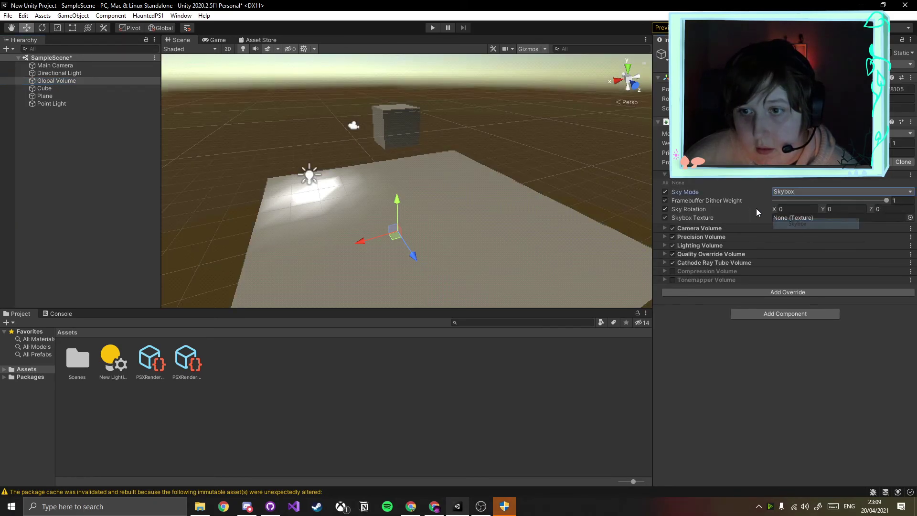
pyautogui.moveTo(456, 206); pyautogui.dragTo(429, 204, button='middle')
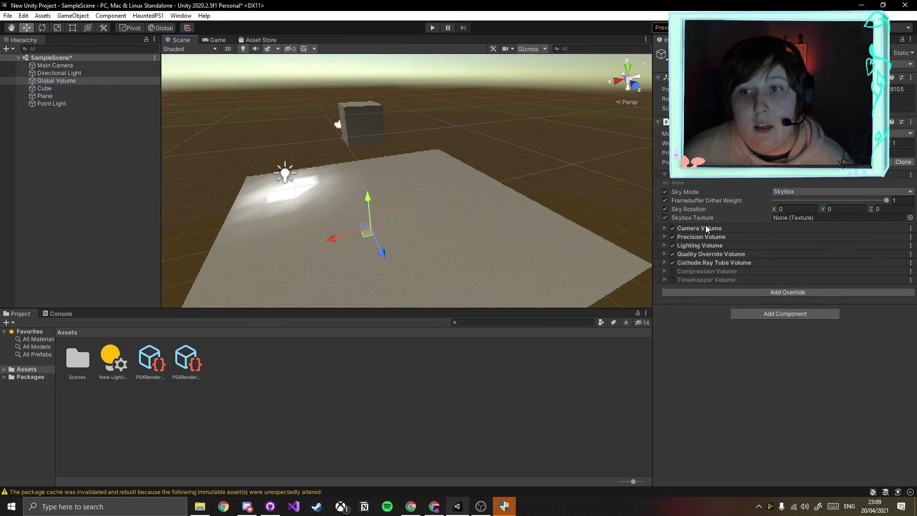
pyautogui.click(796, 192)
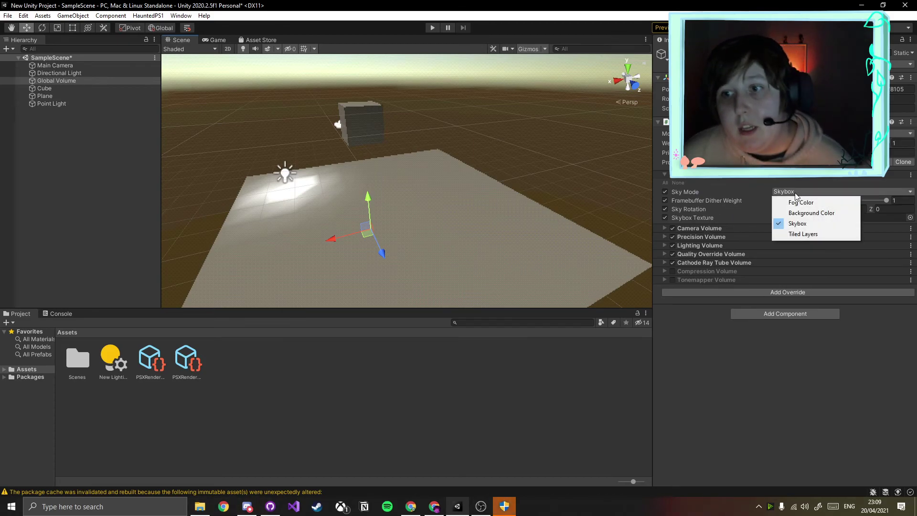
pyautogui.click(796, 224)
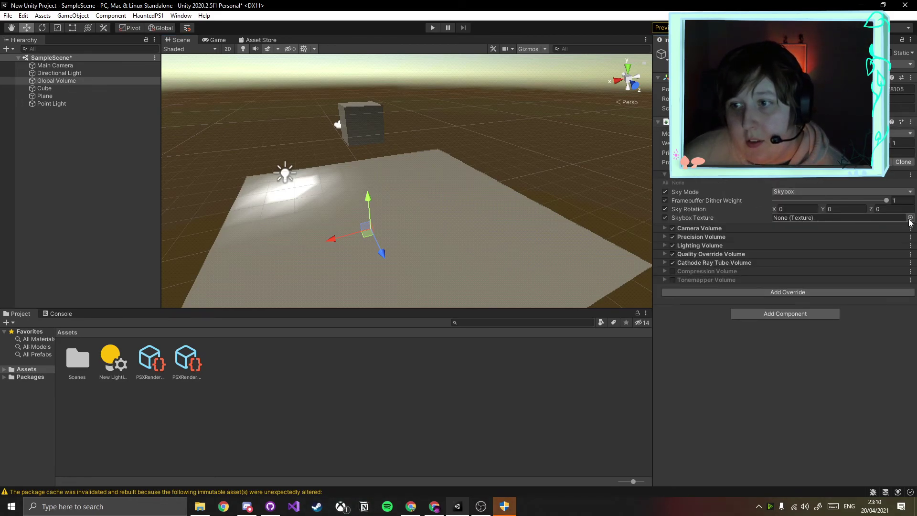
pyautogui.moveTo(394, 147); pyautogui.dragTo(458, 108, button='middle')
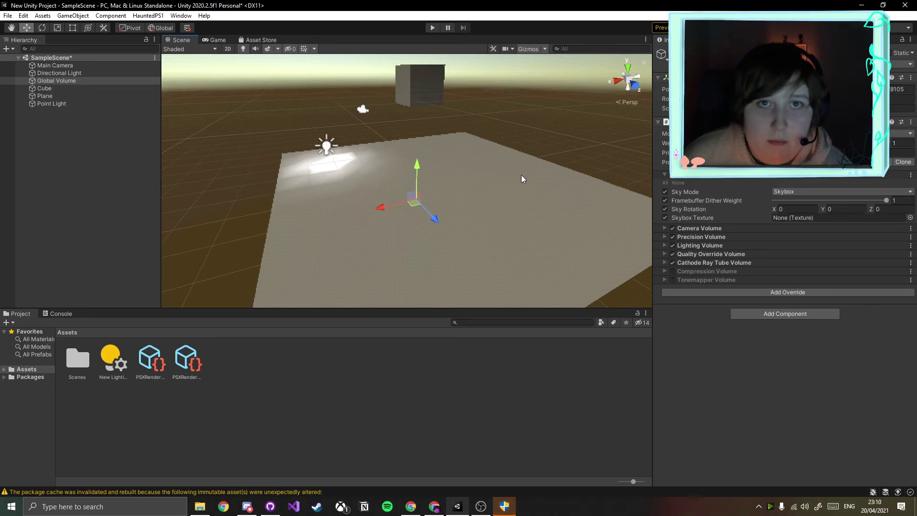
# Review the Global Volume's Camera and Quality Override settings and save the scene with nothing selected
pyautogui.click(663, 229)
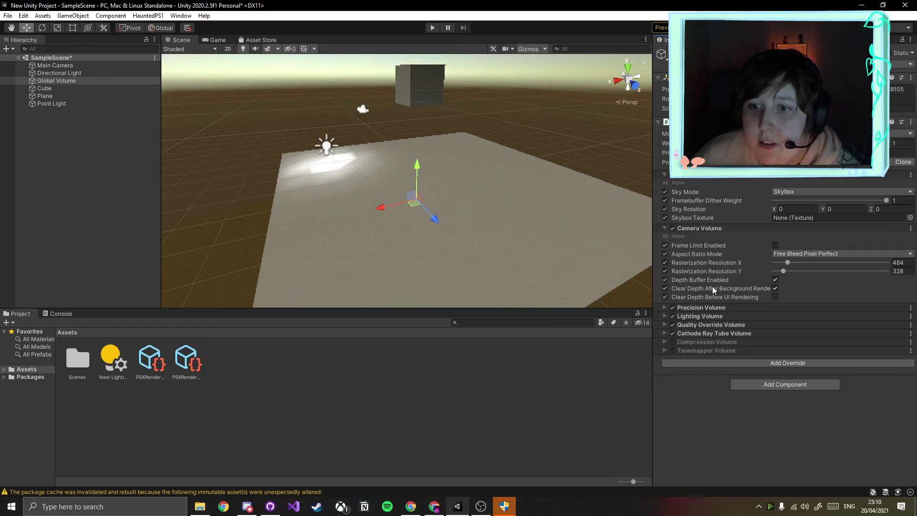
pyautogui.click(664, 325)
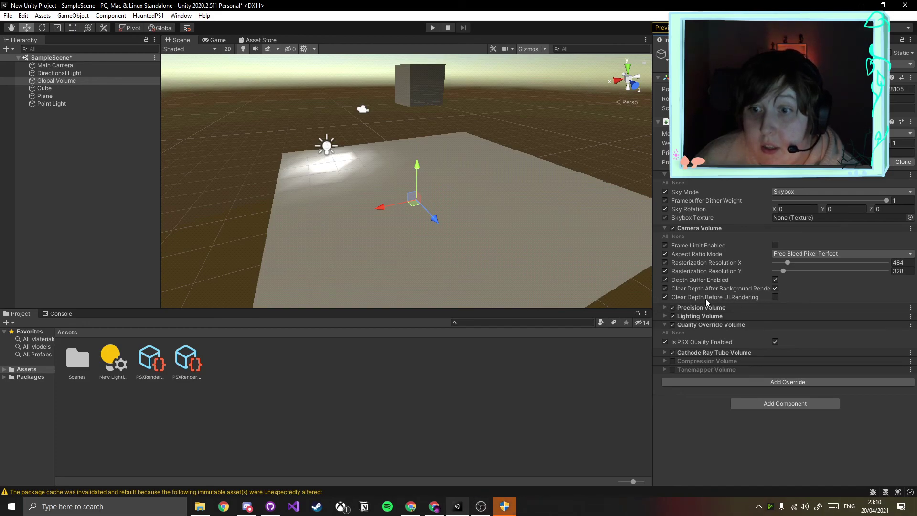
pyautogui.moveTo(732, 288)
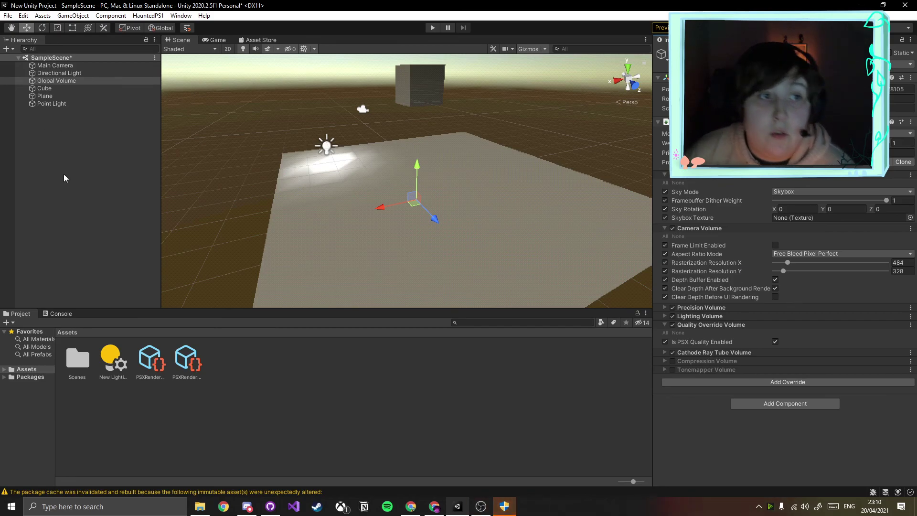
pyautogui.click(95, 187)
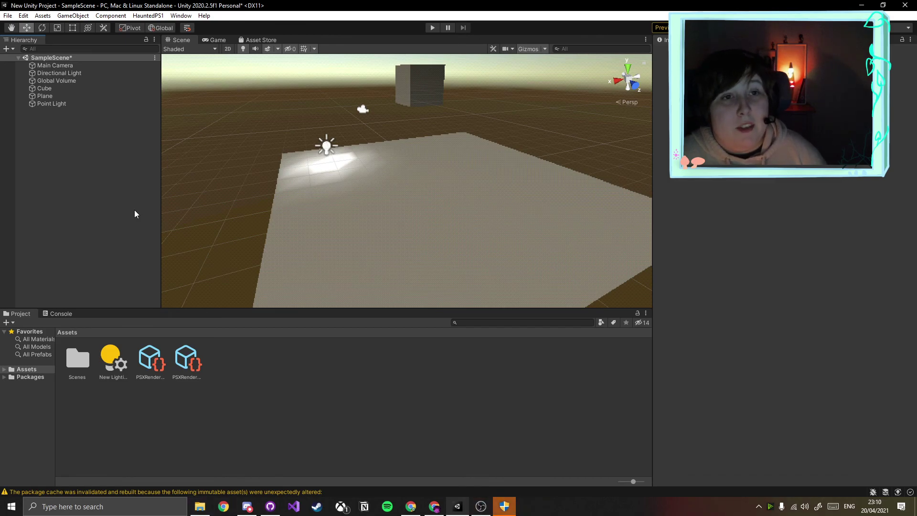
pyautogui.hotkey('ctrl', 's')
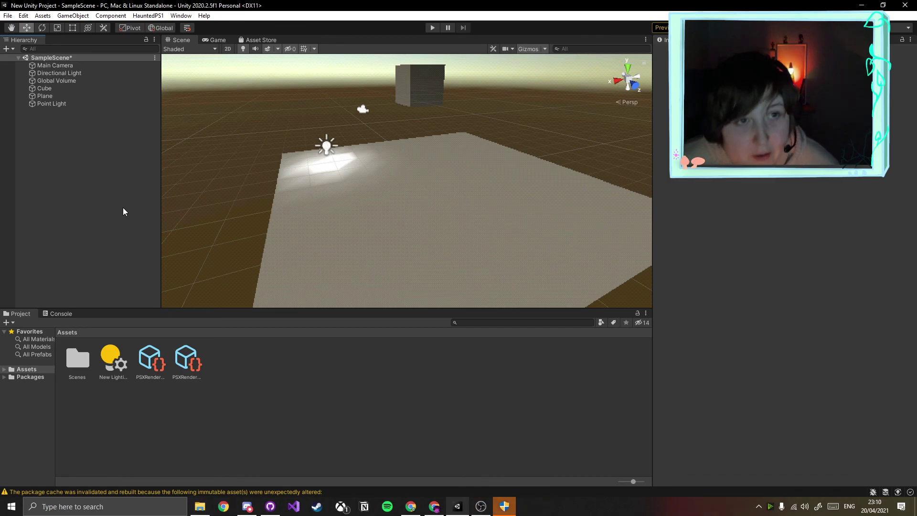